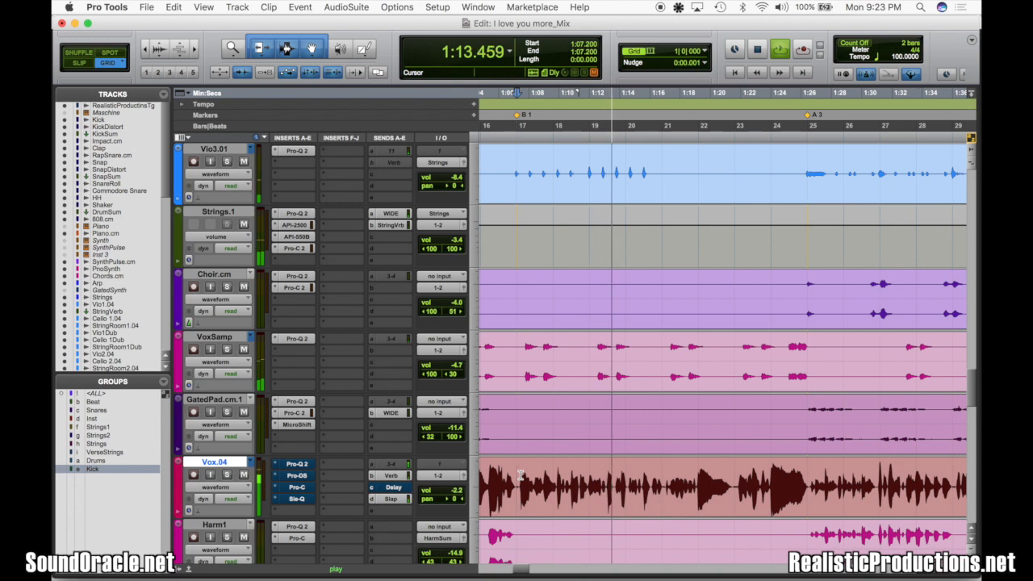
# Lower the Vox.04 track volume to -19.9 dB and play the mix from the B 1 marker
pyautogui.press('space')
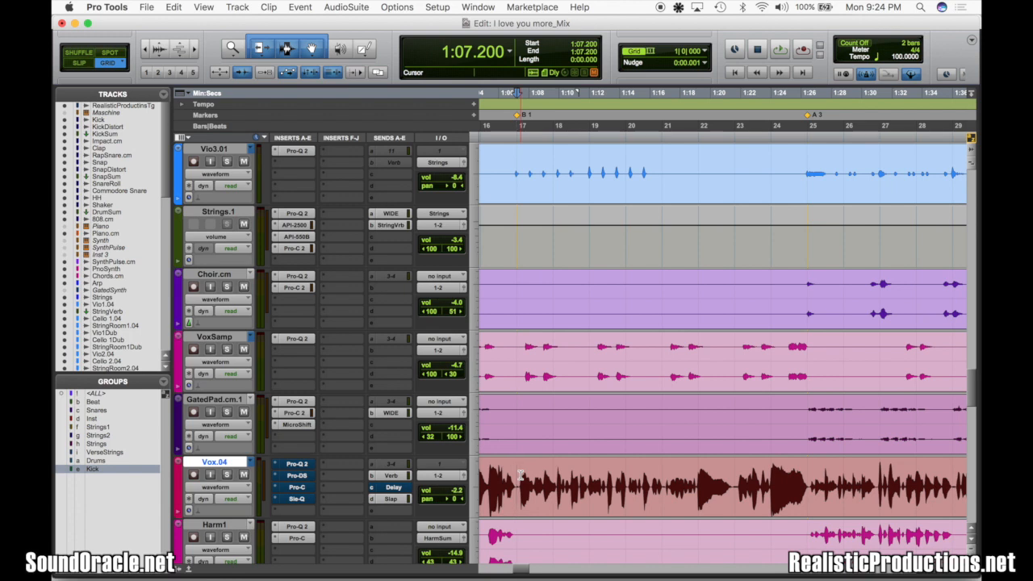
pyautogui.moveTo(455, 494); pyautogui.dragTo(453, 511)
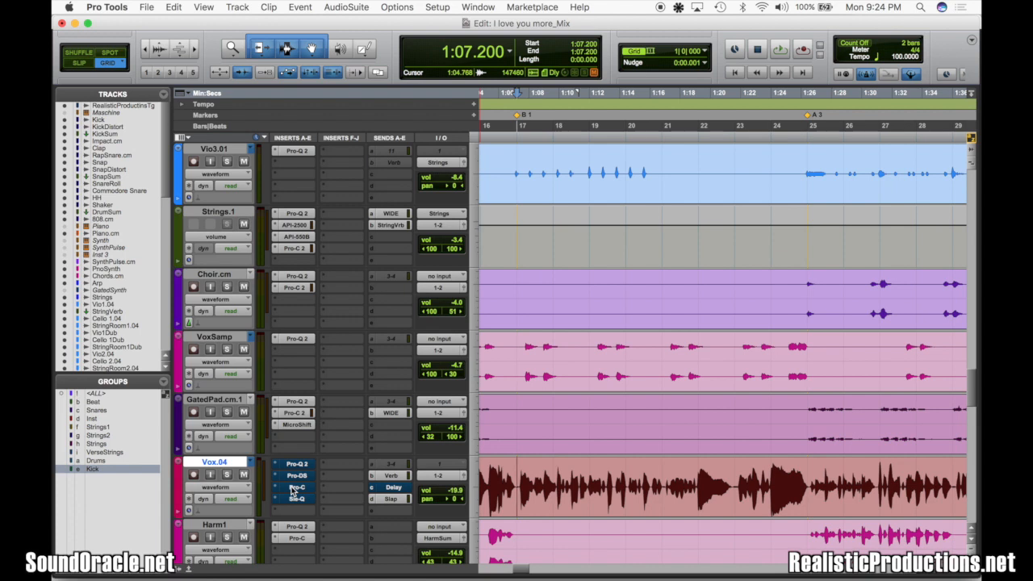
pyautogui.press('space')
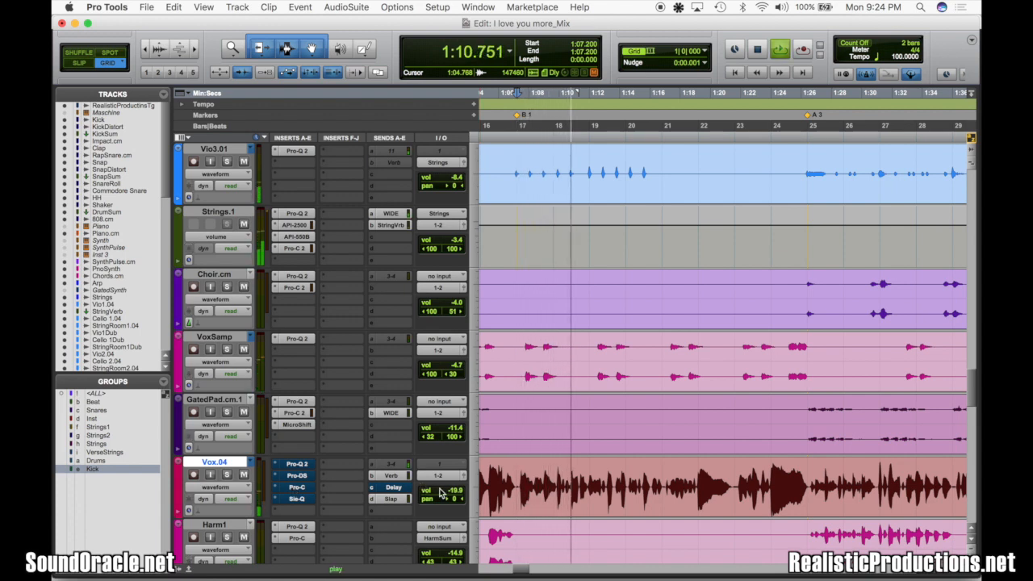
pyautogui.press('space')
# Try the Vox.04 volume at +4.8 dB during playback, and undo both volume changes
pyautogui.moveTo(454, 495); pyautogui.dragTo(441, 471)
pyautogui.press('space')
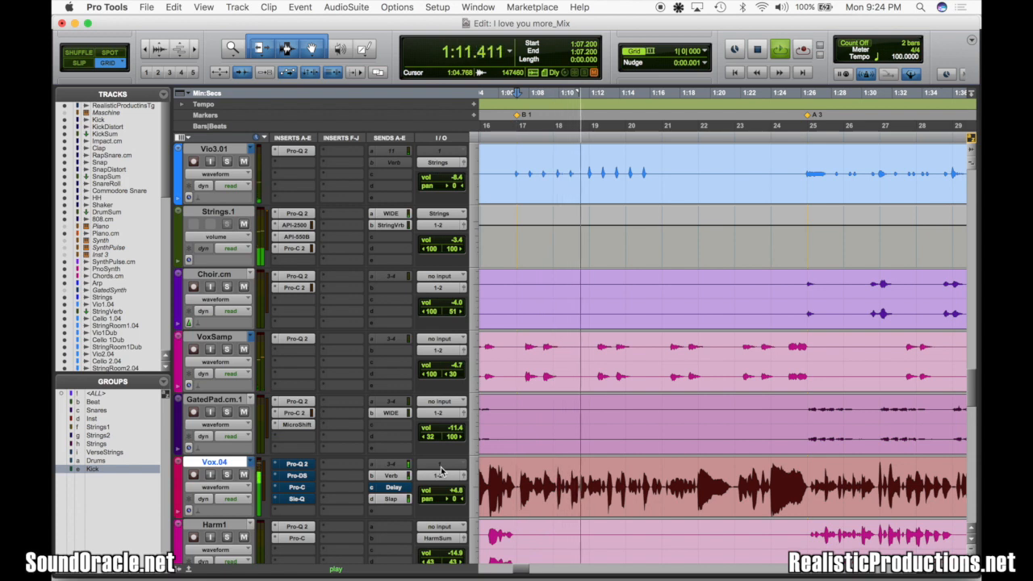
pyautogui.press('space')
pyautogui.press('super+z')
pyautogui.press('super+z')
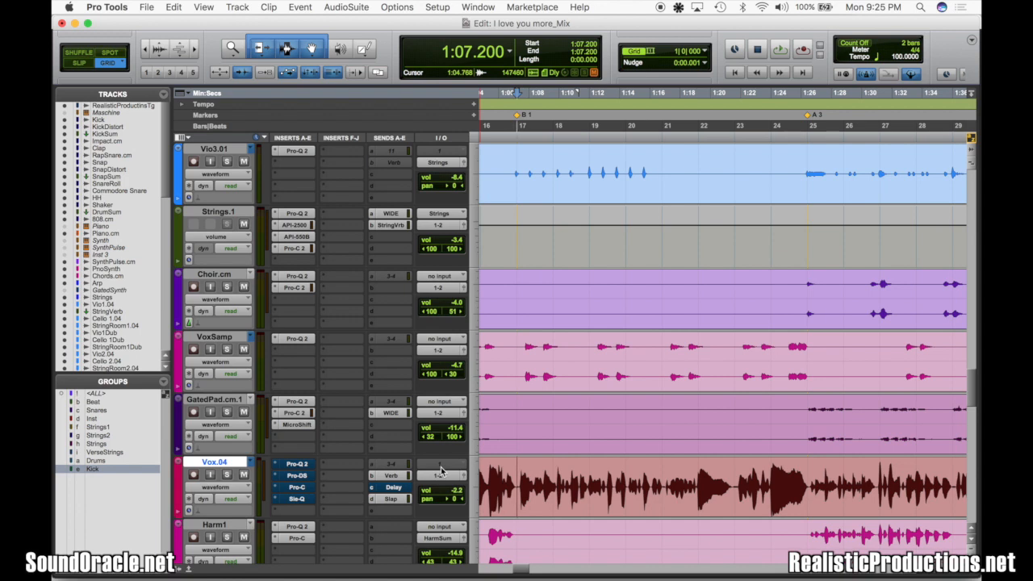
# Solo the SynthPulse.cm track, play it from the B 1 marker, and clear its solo
pyautogui.scroll(8, 559, 423)
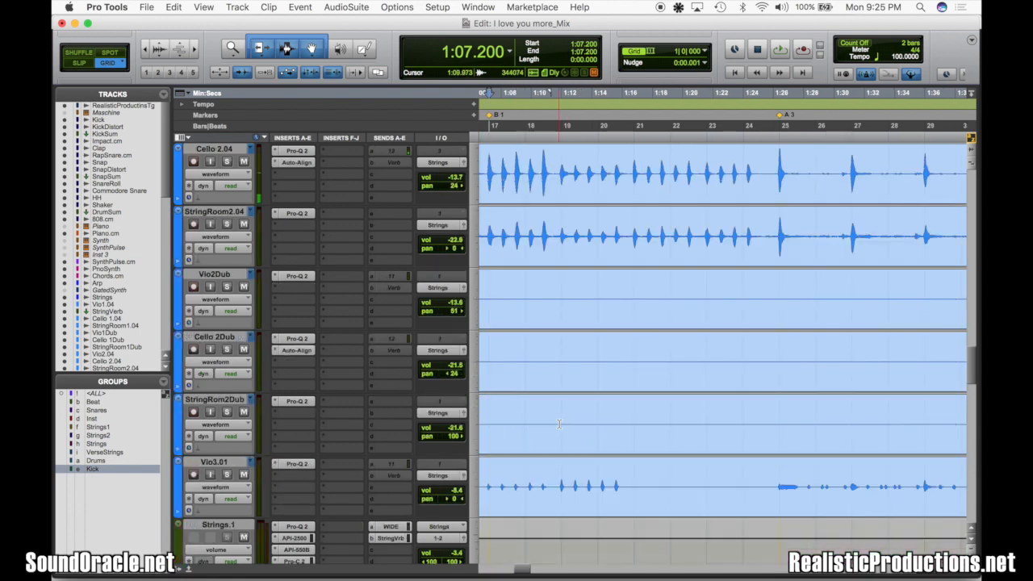
pyautogui.scroll(10, 559, 424)
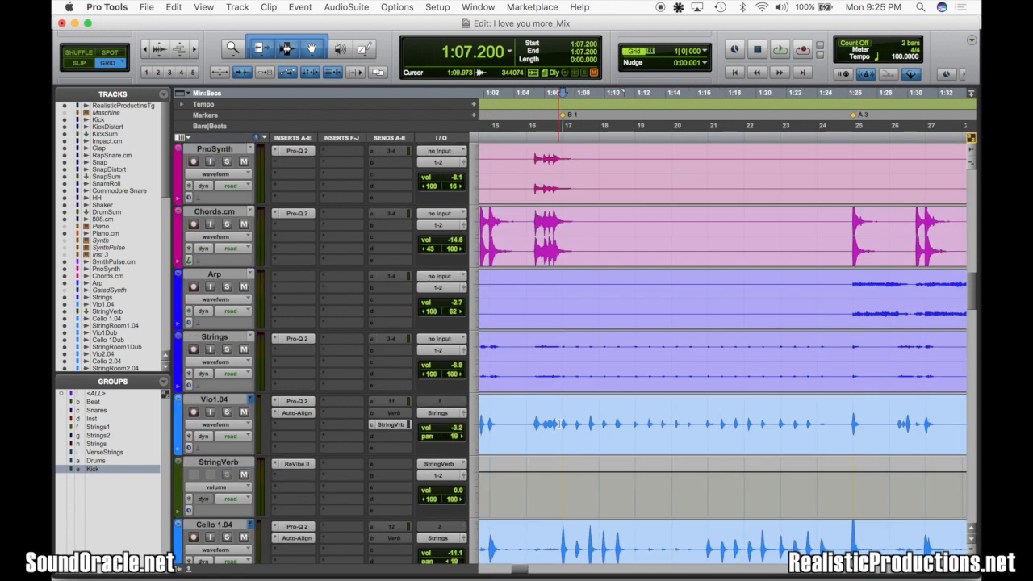
pyautogui.scroll(4, 560, 424)
pyautogui.click(529, 308)
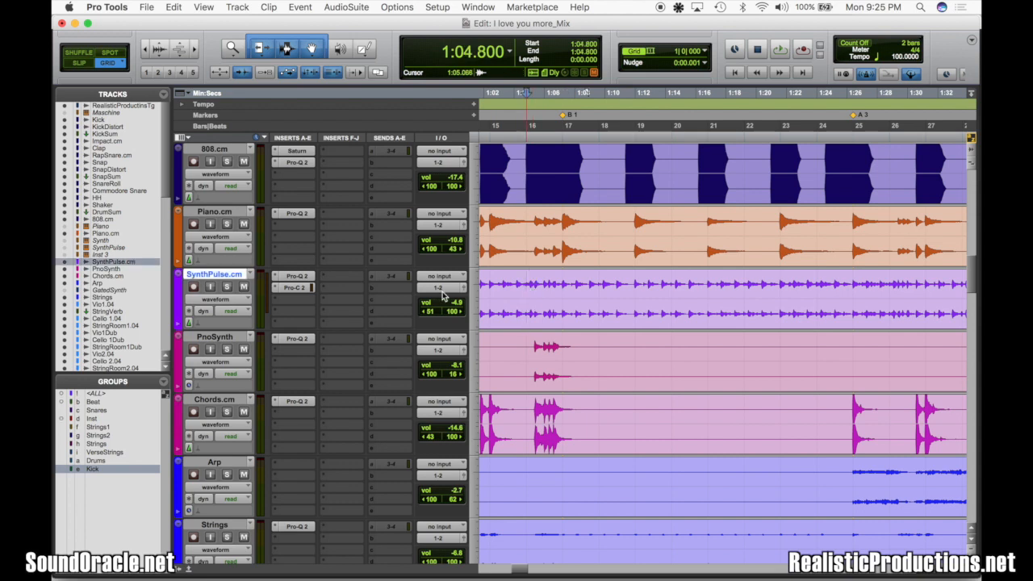
pyautogui.click(228, 287)
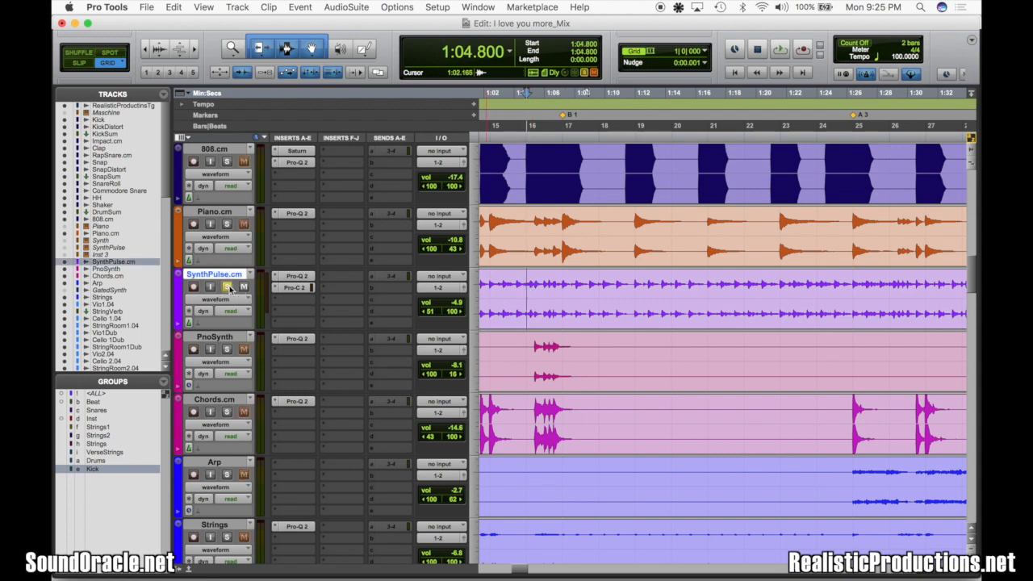
pyautogui.press('super+s')
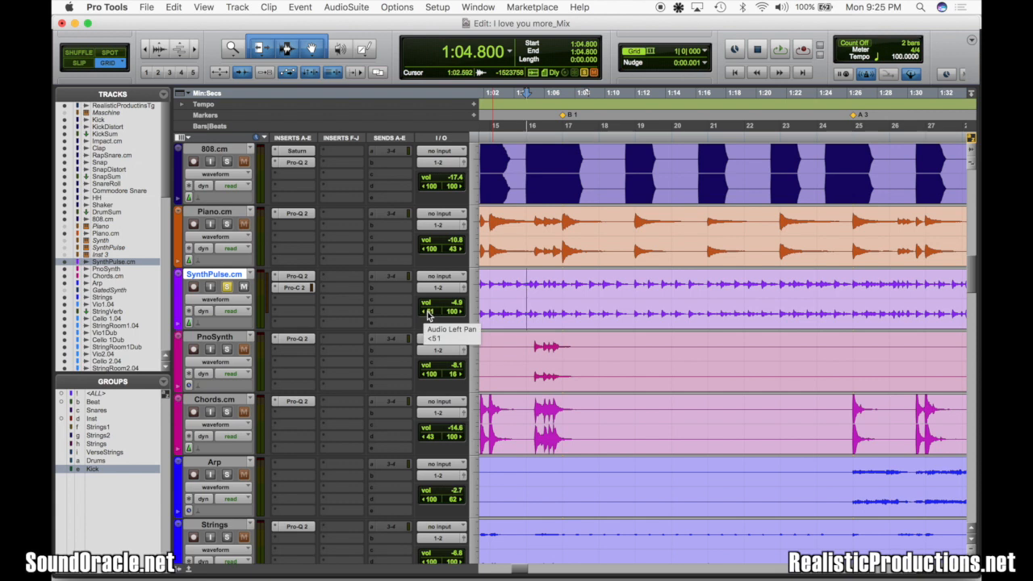
pyautogui.press('space')
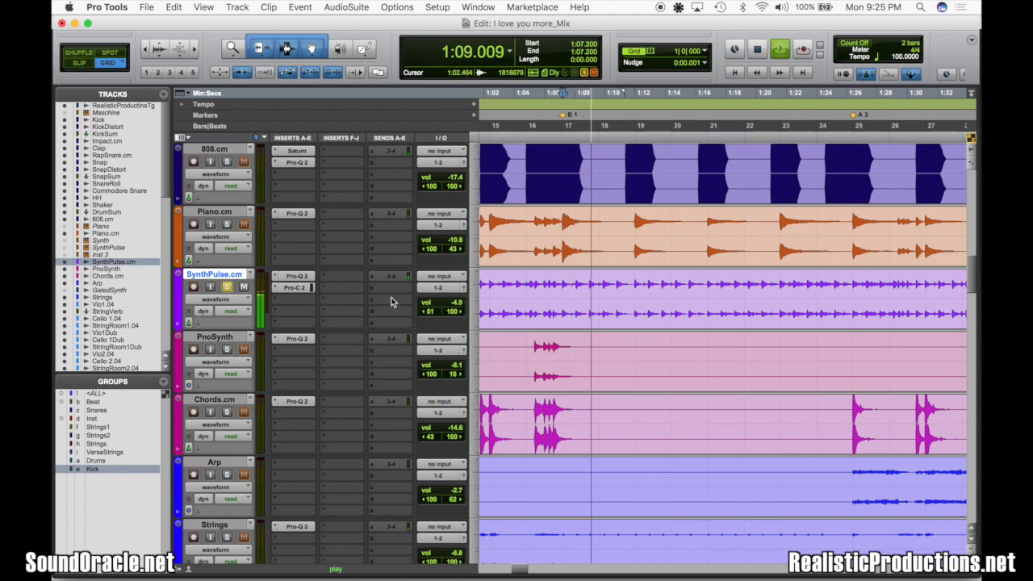
pyautogui.press('space')
pyautogui.click(227, 288)
# Solo the Piano.cm track, play it from 1:00.000, and clear its solo
pyautogui.click(227, 225)
pyautogui.hscroll(-3, 507, 218)
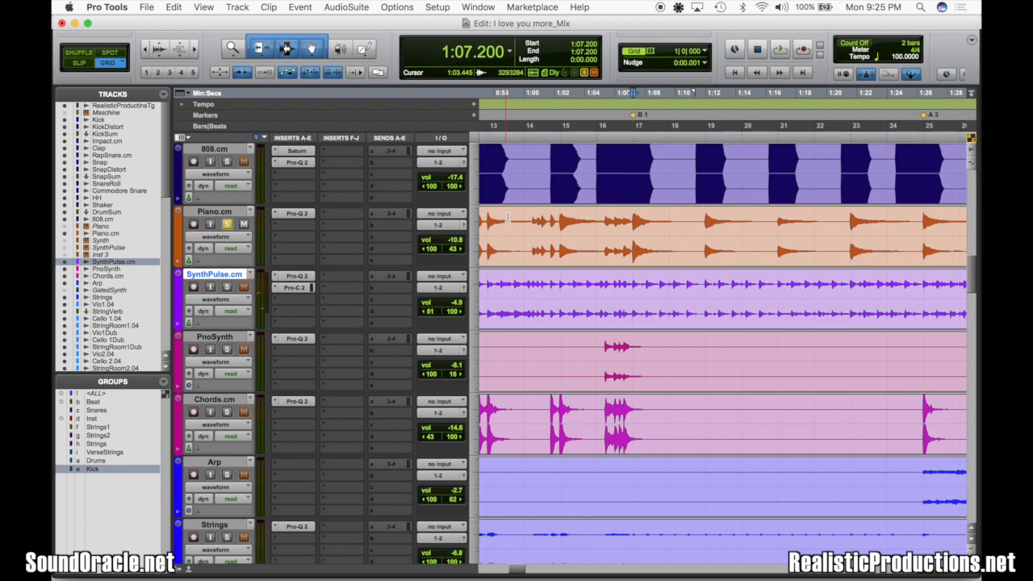
pyautogui.click(517, 218)
pyautogui.press('space')
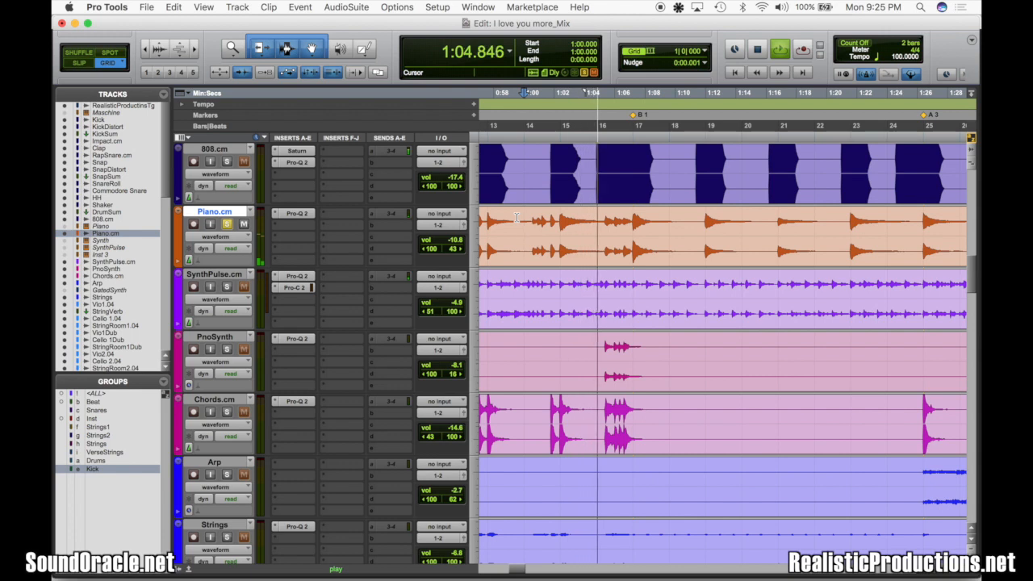
pyautogui.press('space')
pyautogui.scroll(3, 535, 258)
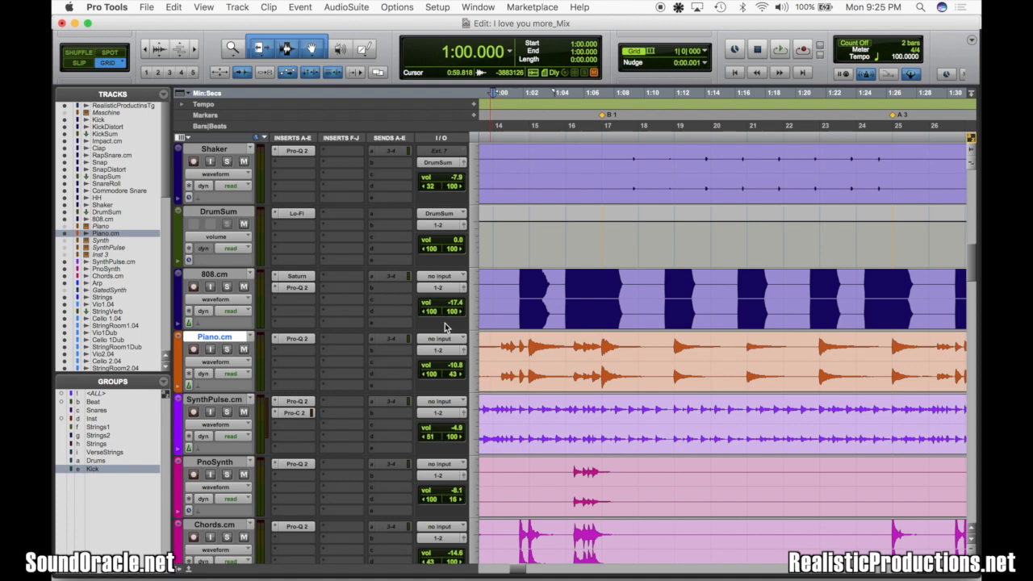
# Place the edit cursor at the B 1 marker on Vox.04, and enable and open its Pro-Q 2 equalizer
pyautogui.click(611, 174)
pyautogui.scroll(-15, 565, 391)
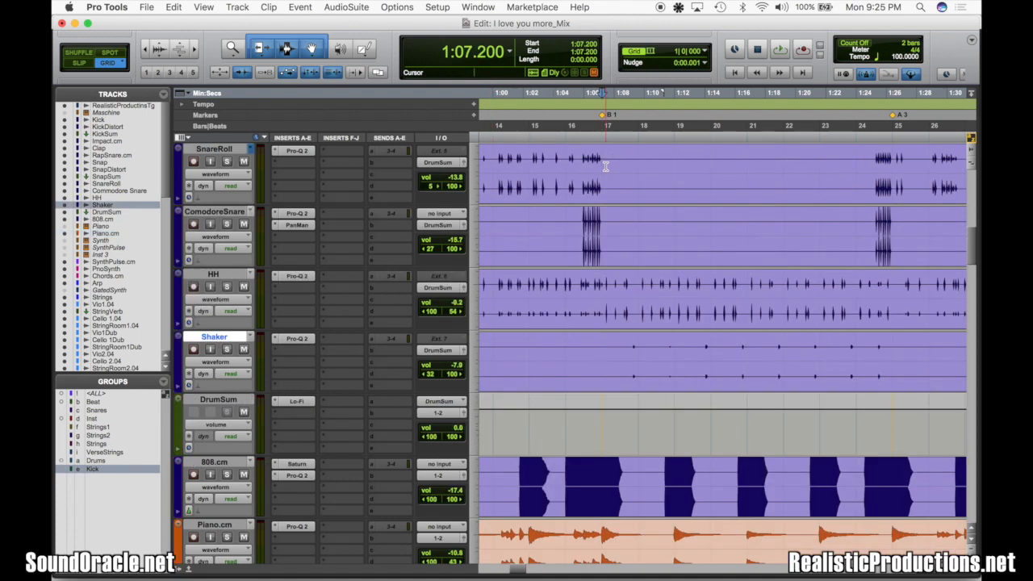
pyautogui.scroll(-5, 565, 392)
pyautogui.click(601, 355)
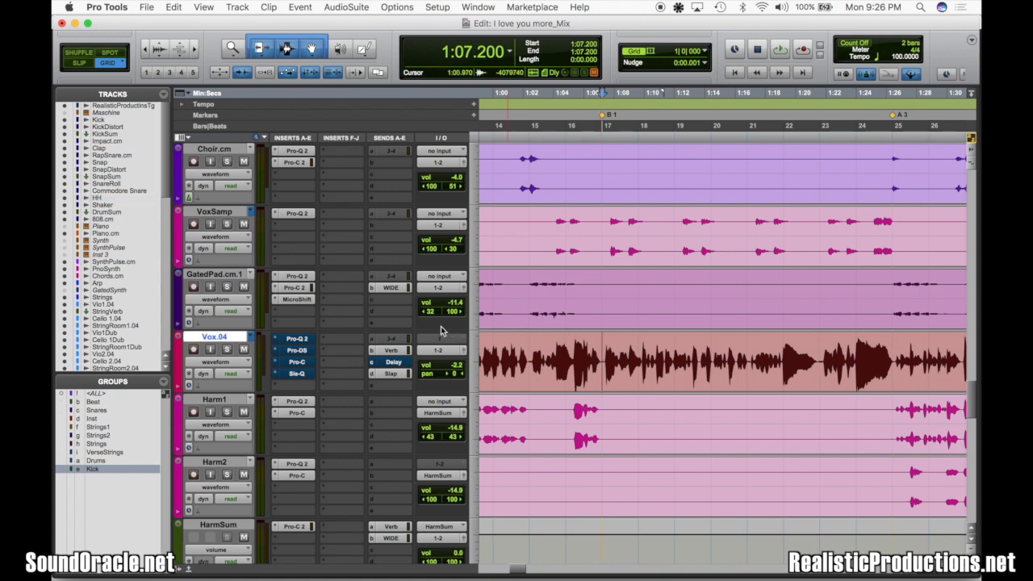
pyautogui.keyDown('super'); pyautogui.click(303, 340); pyautogui.keyUp('super')
pyautogui.click(303, 341)
pyautogui.moveTo(573, 379)
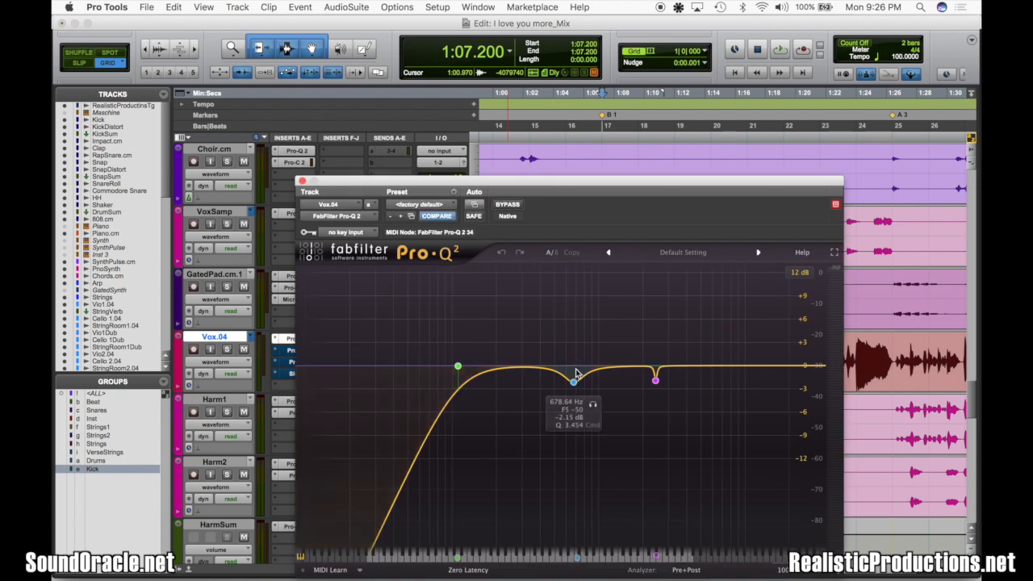
pyautogui.press('super+s')
# Solo Vox.04, audition the 678.64 Hz EQ band boosted during playback, and set its gain to -1.99 dB
pyautogui.click(229, 350)
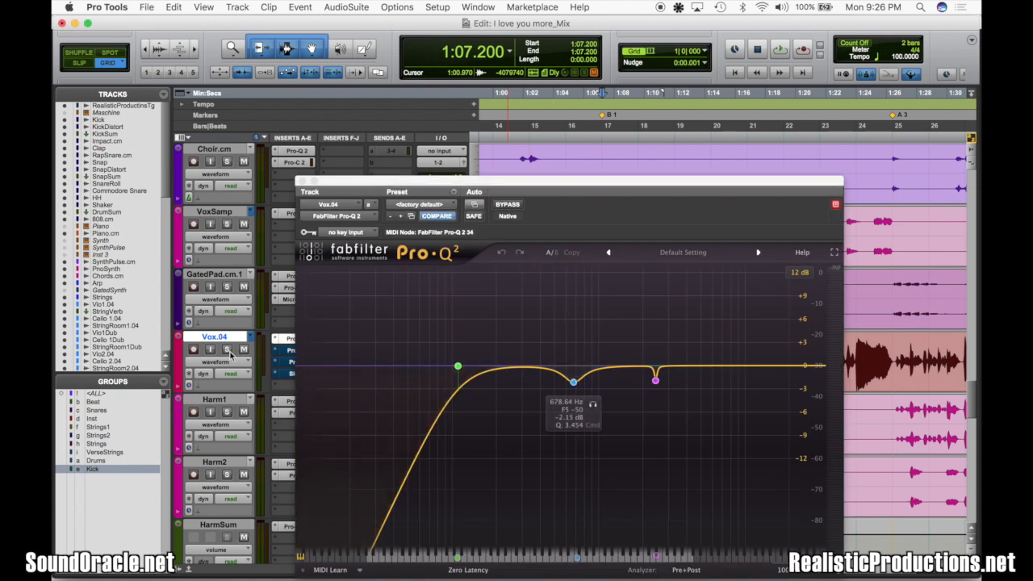
pyautogui.press('space')
pyautogui.moveTo(574, 383); pyautogui.dragTo(572, 289)
pyautogui.press('space')
pyautogui.scroll(-10, 565, 509)
pyautogui.scroll(-1, 570, 510)
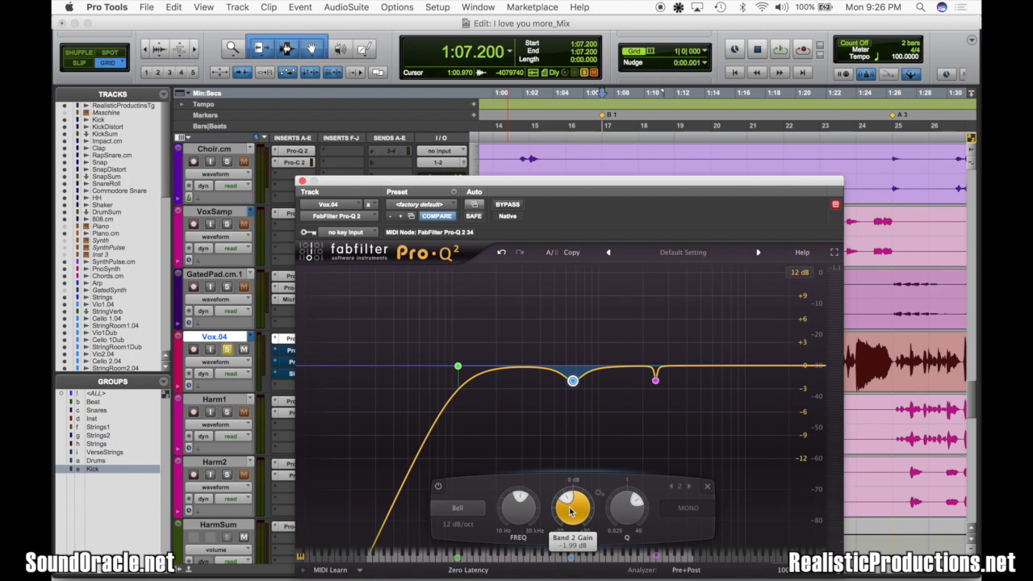
pyautogui.press('super+s')
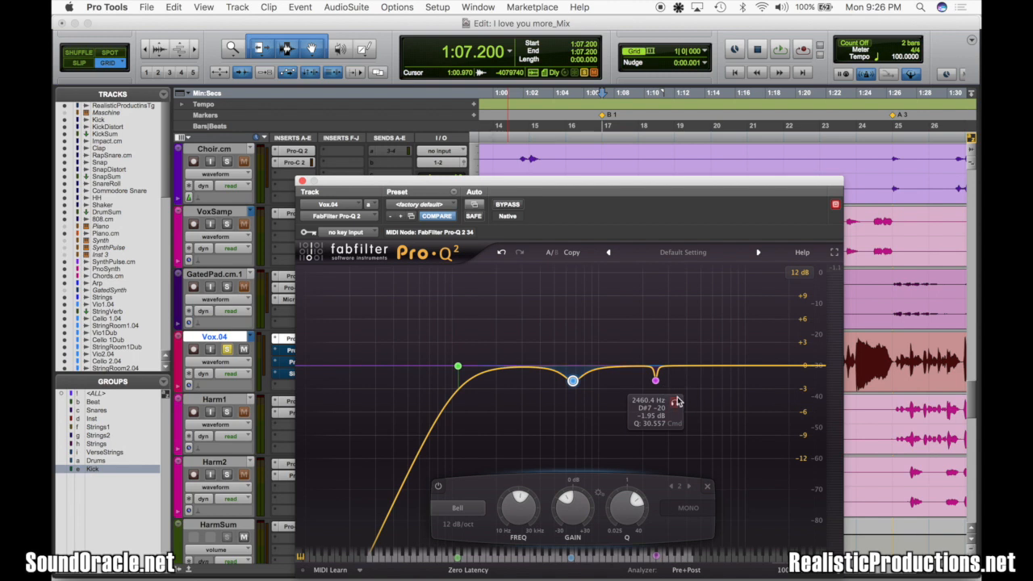
# Isolate the narrow 2460.4 Hz EQ band, audition it boosted, set its gain to -1.72 dB, and close the equalizer
pyautogui.click(678, 405)
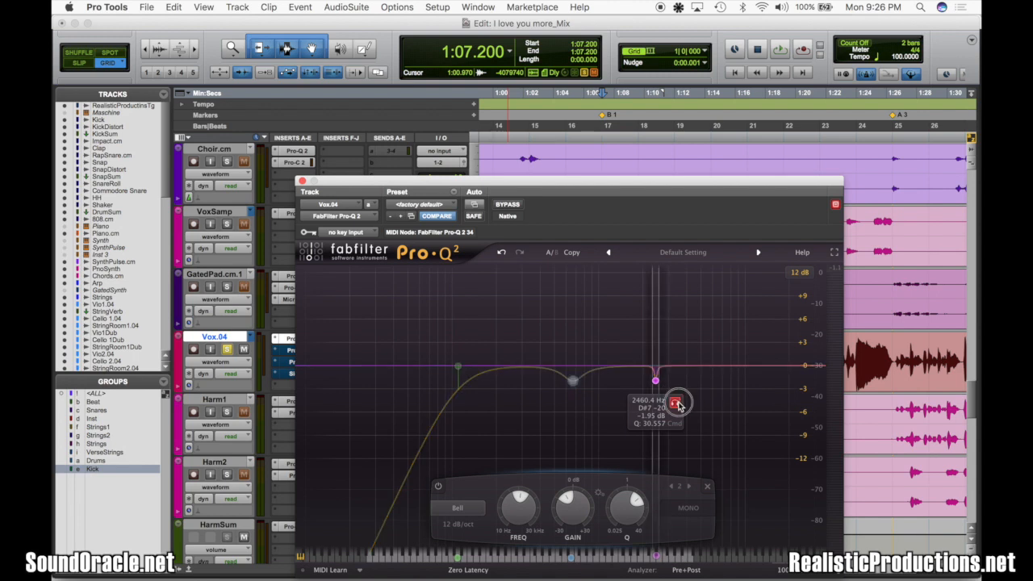
pyautogui.moveTo(655, 384); pyautogui.dragTo(654, 282)
pyautogui.press('space')
pyautogui.press('space')
pyautogui.moveTo(648, 494); pyautogui.dragTo(644, 515)
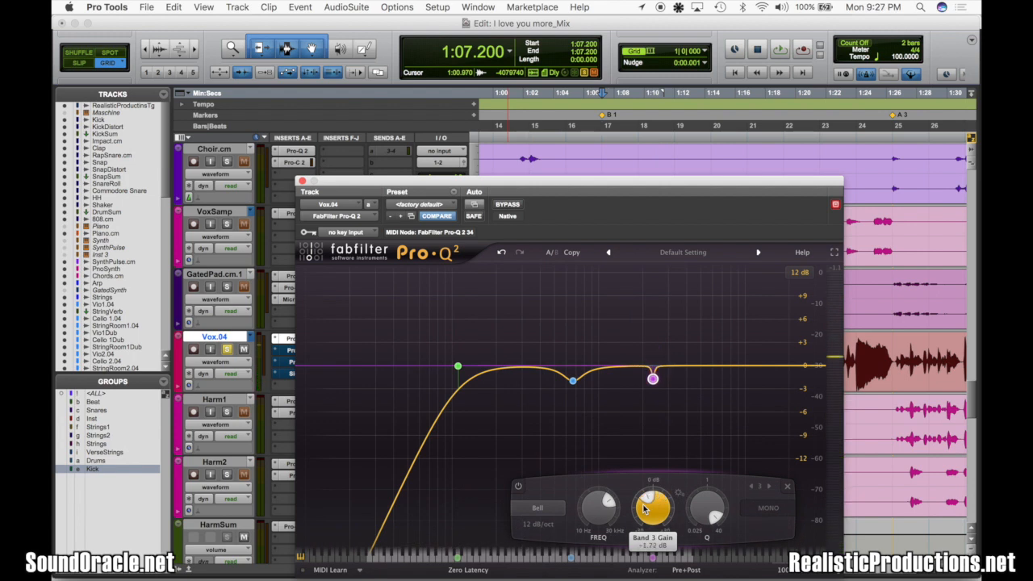
pyautogui.click(302, 182)
# Enable and open the Pro-DS de-esser on Vox.04, and play the vocal with Audition on and off
pyautogui.click(282, 350)
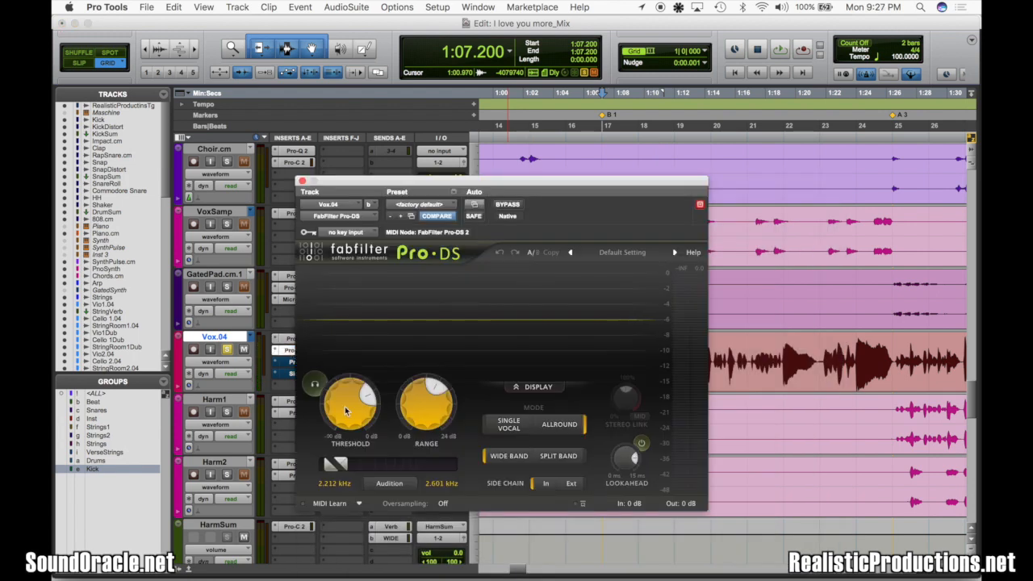
pyautogui.click(388, 484)
pyautogui.press('space')
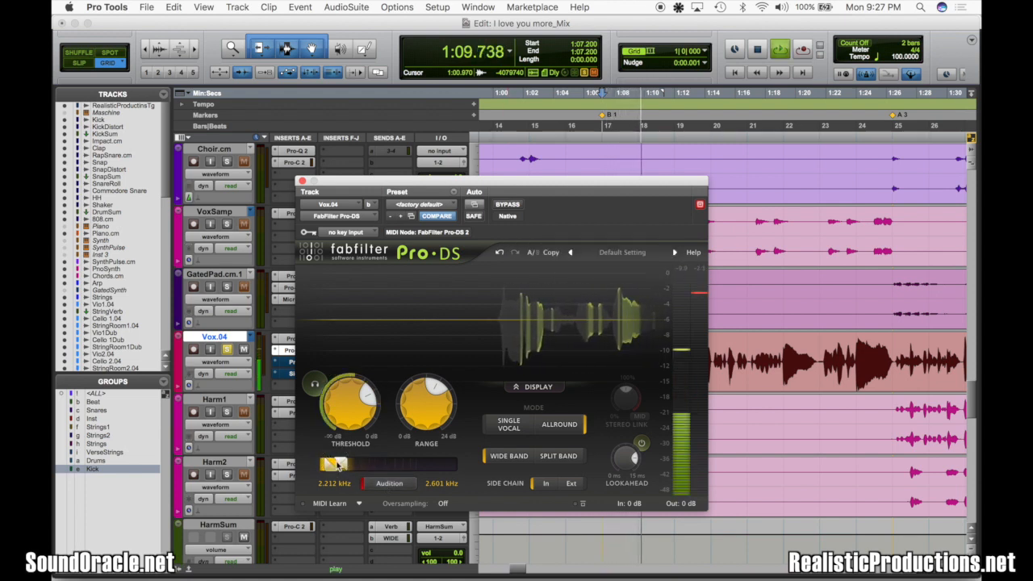
pyautogui.click(393, 484)
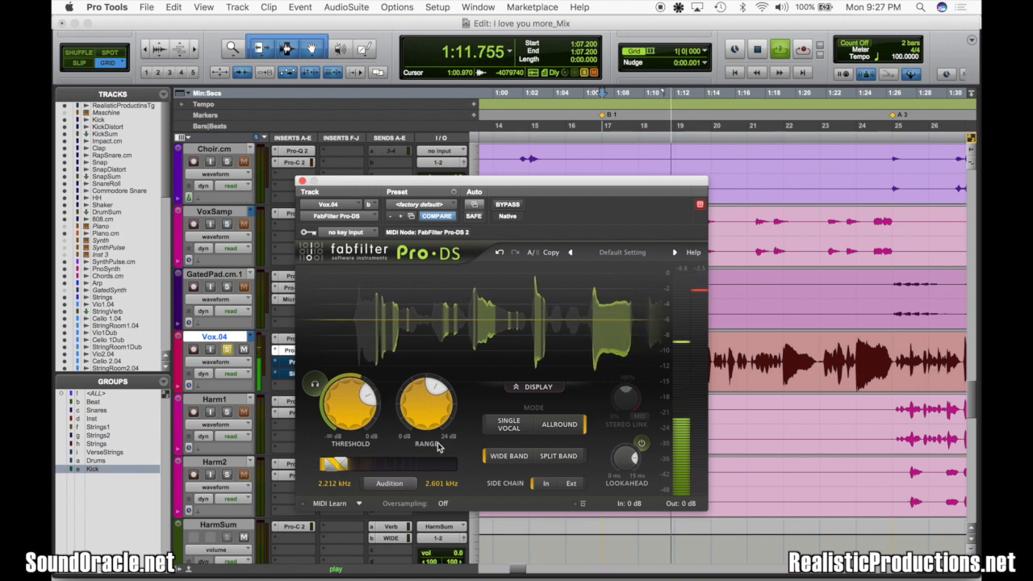
pyautogui.moveTo(433, 419)
pyautogui.press('space')
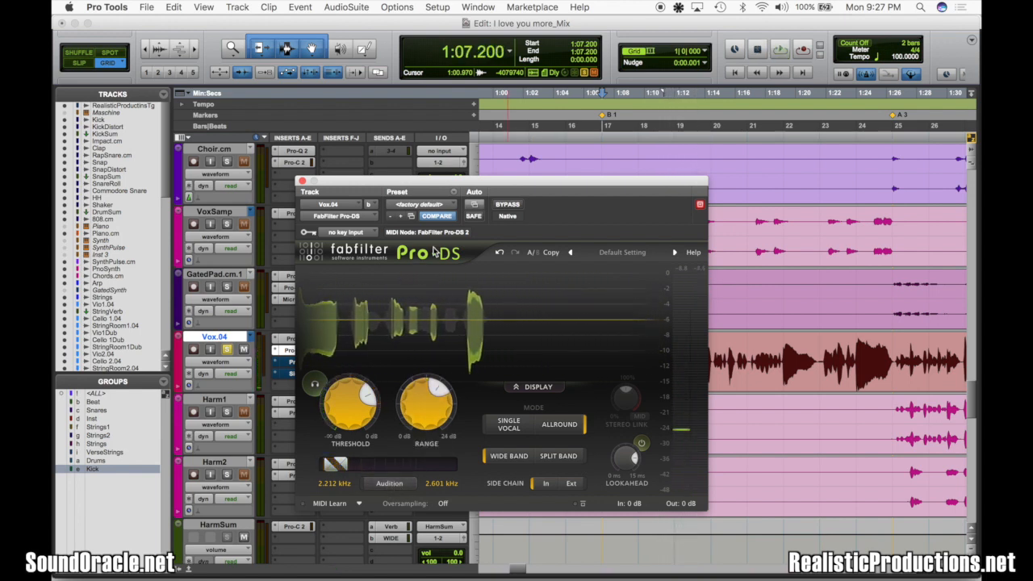
# Compare the Vox.04 vocal with Pro-DS bypassed and active, playing from the B 1 marker, and save the session
pyautogui.moveTo(341, 466)
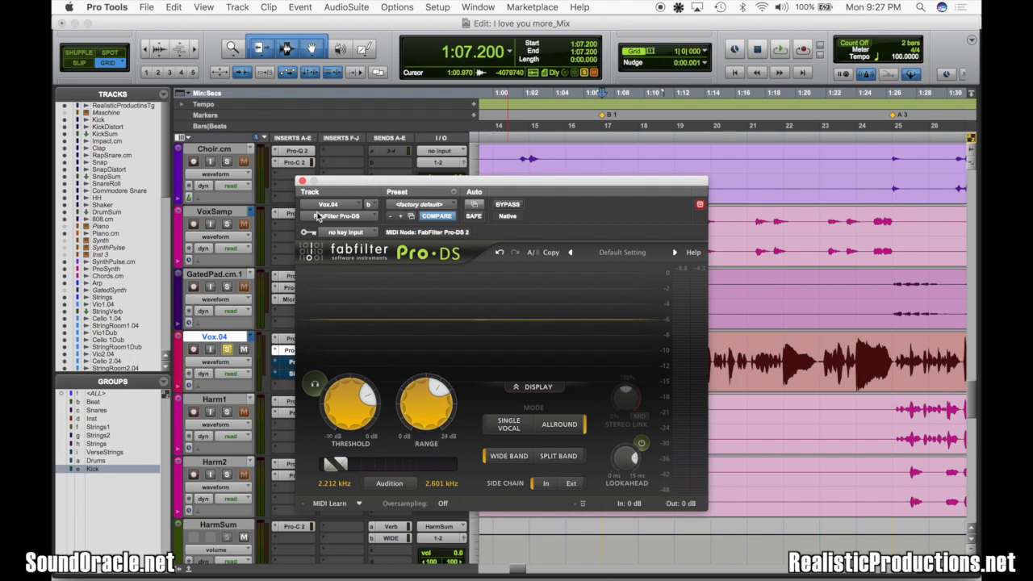
pyautogui.press('super+s')
pyautogui.click(509, 207)
pyautogui.press('space')
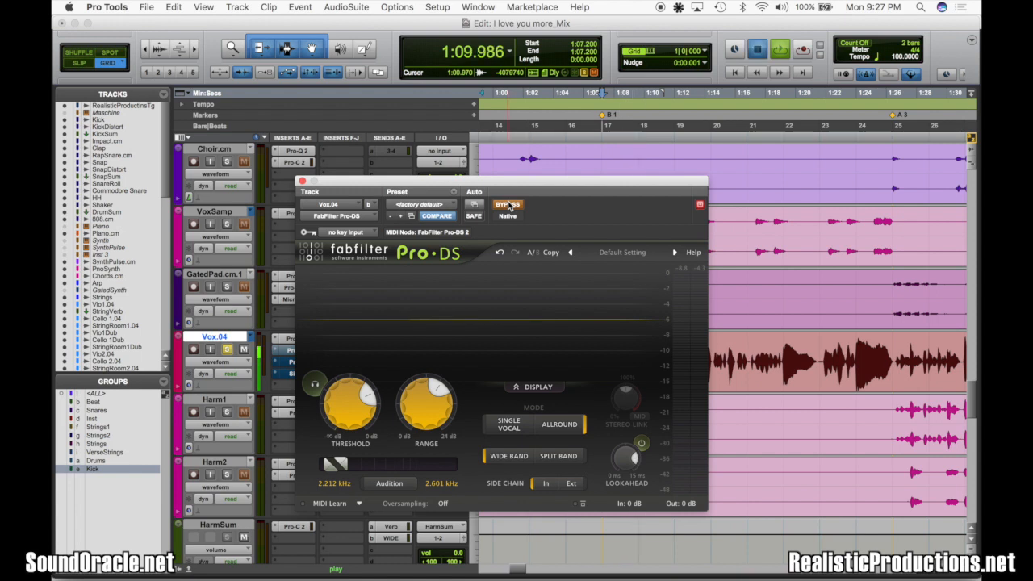
pyautogui.press('space')
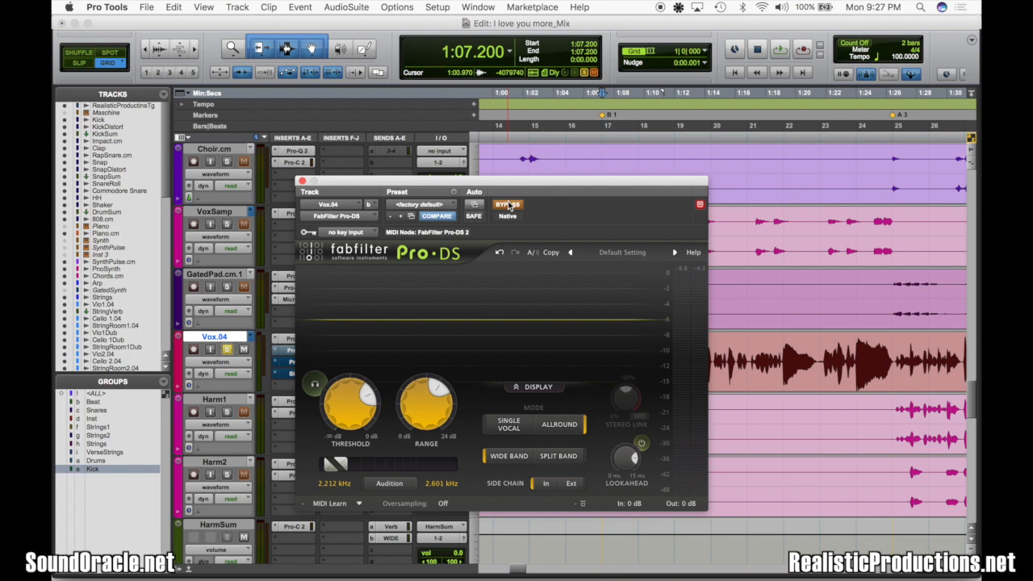
pyautogui.click(508, 207)
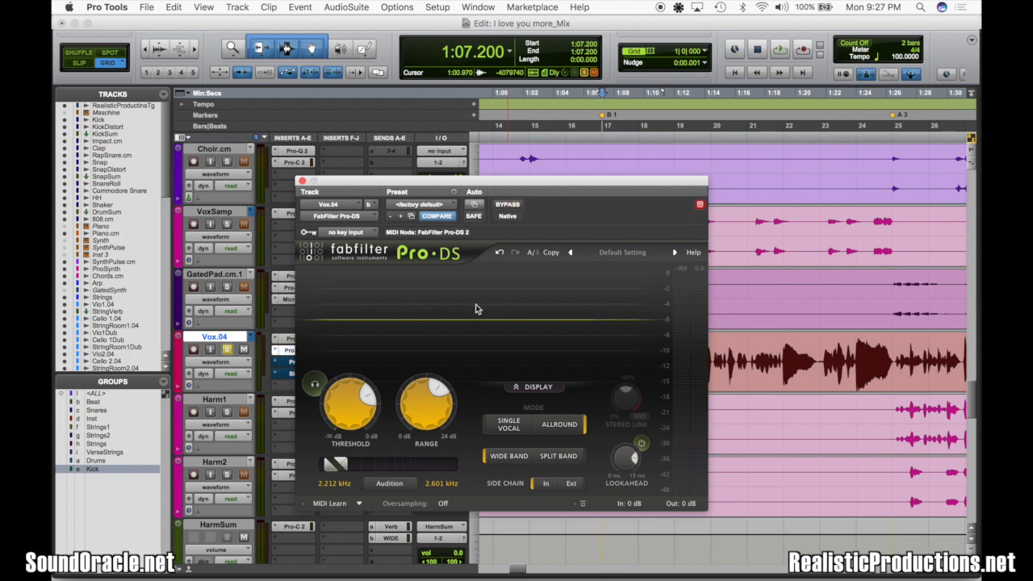
pyautogui.press('space')
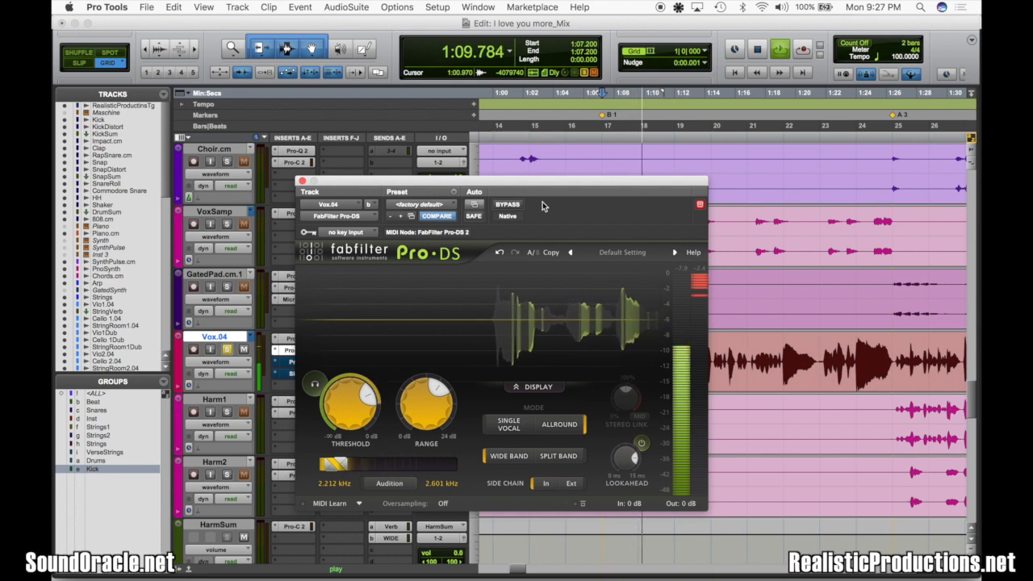
pyautogui.press('space')
pyautogui.press('super+s')
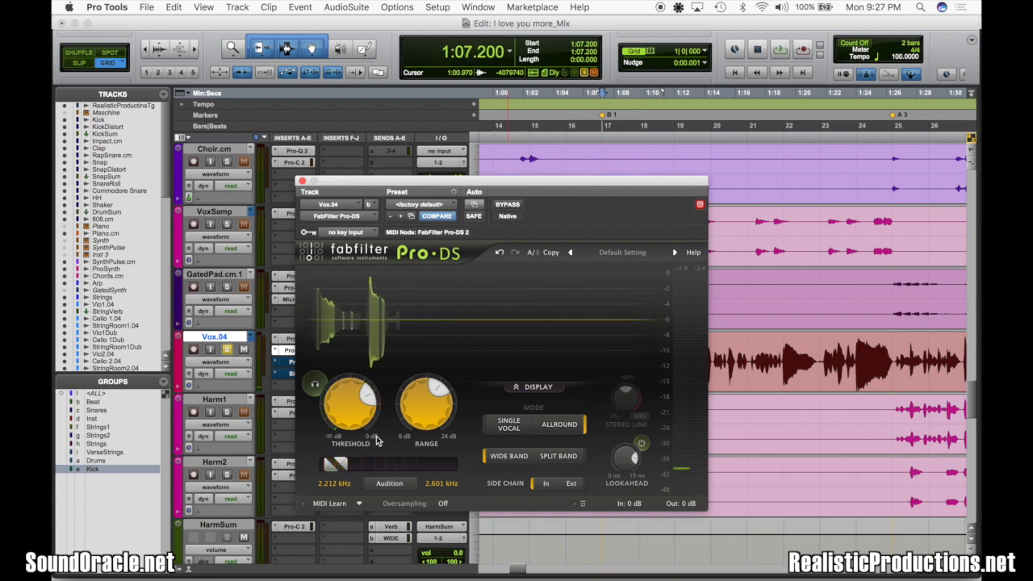
pyautogui.moveTo(363, 423)
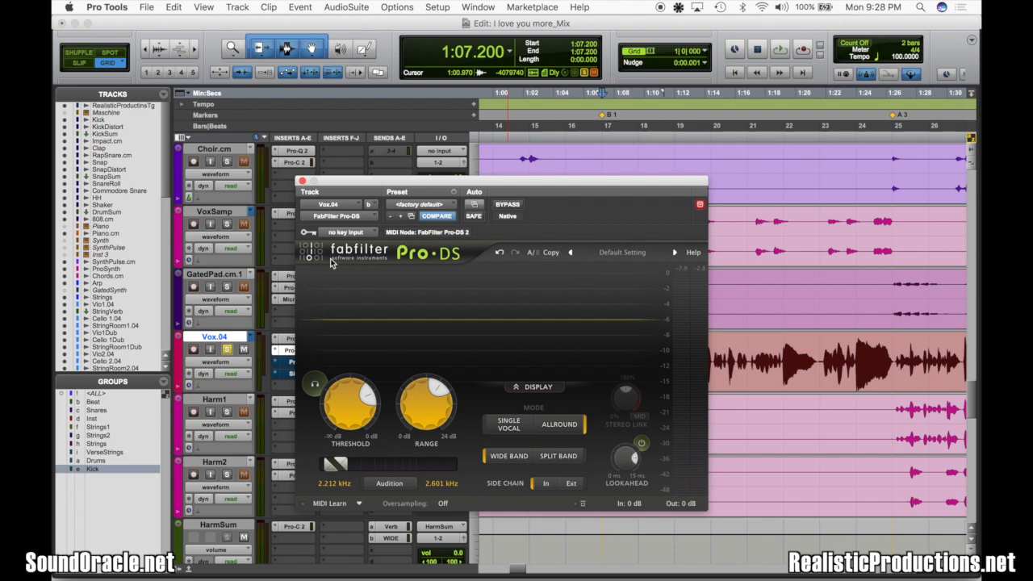
# Close Pro-DS, open the Pro-C compressor on Vox.04, and check its Ratio setting
pyautogui.click(301, 181)
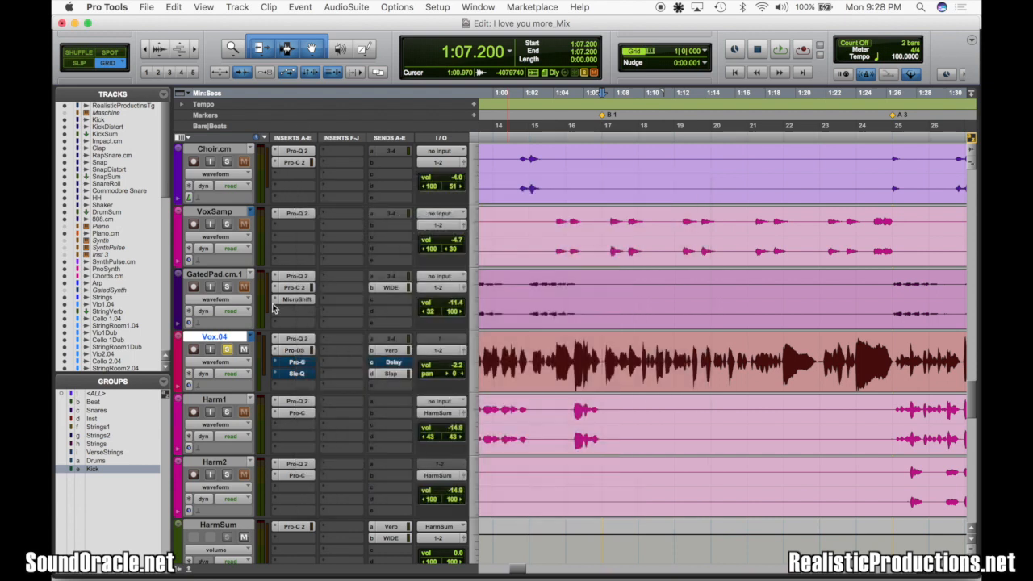
pyautogui.click(289, 362)
pyautogui.moveTo(461, 326)
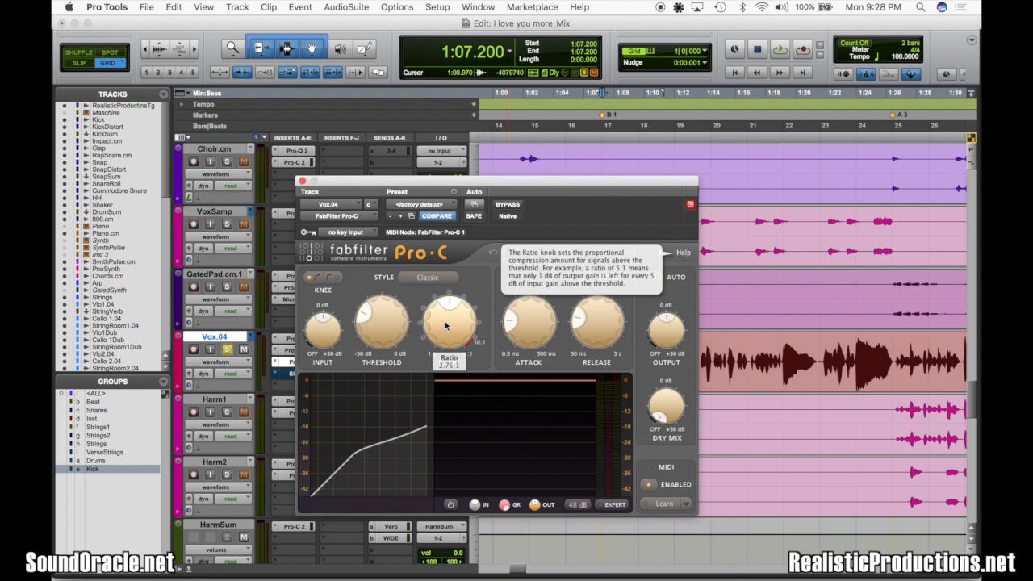
# Play the soloed Vox.04 vocal while fine-tuning the Pro-C compressor settings, close the compressor and stop playback
pyautogui.press('space')
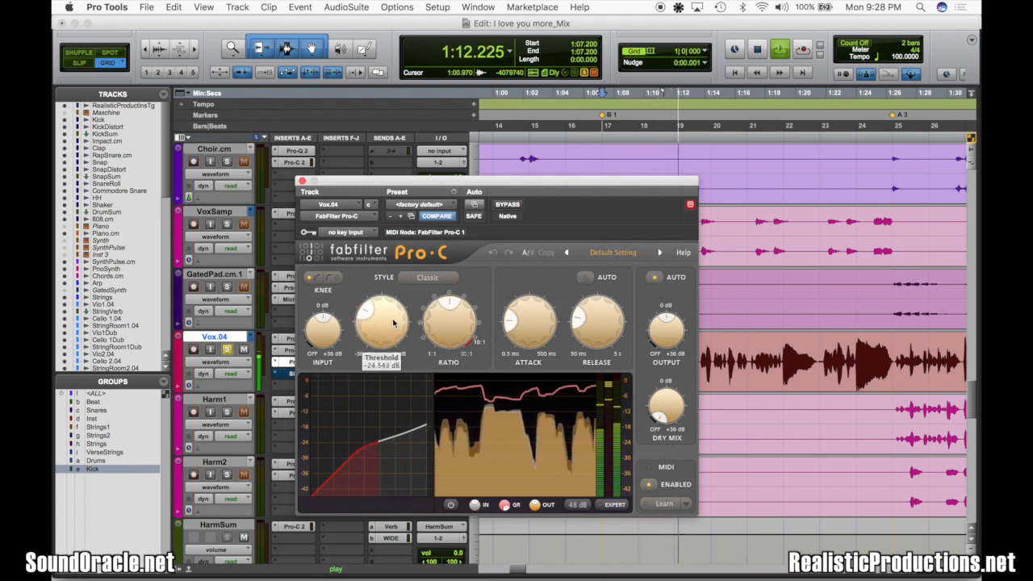
pyautogui.moveTo(532, 322); pyautogui.dragTo(568, 327)
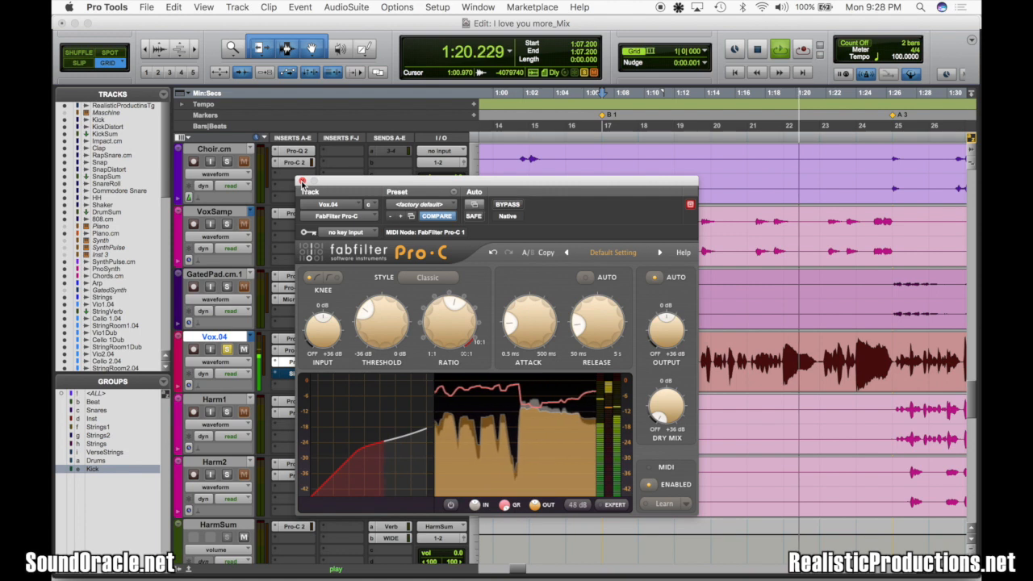
pyautogui.click(302, 181)
pyautogui.press('space')
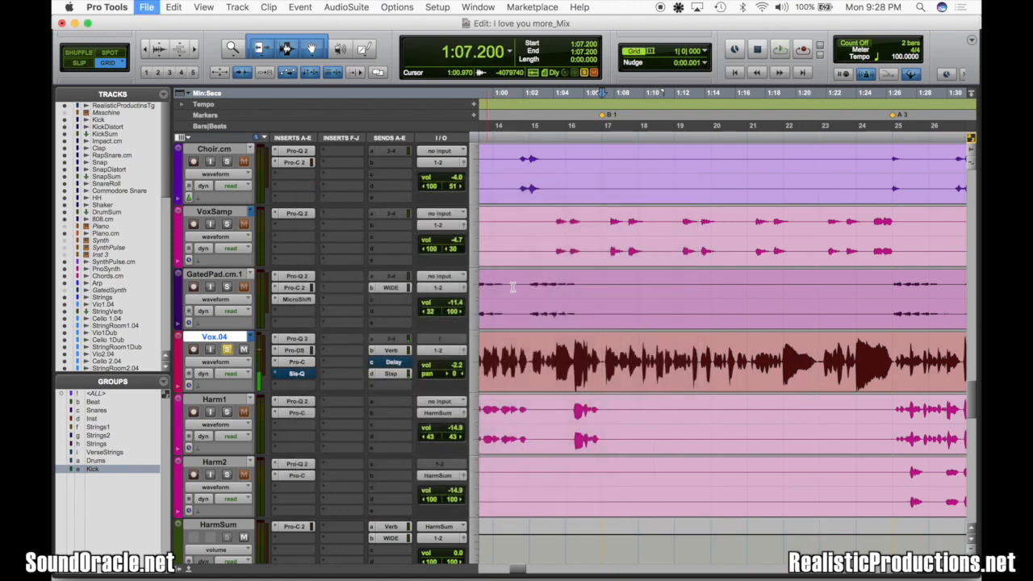
# Compare the Vox.04 vocal with Pro-C bypassed and active, playing from the long held note and from the B 1 marker
pyautogui.click(777, 355)
pyautogui.keyDown('super'); pyautogui.click(299, 362); pyautogui.keyUp('super')
pyautogui.press('space')
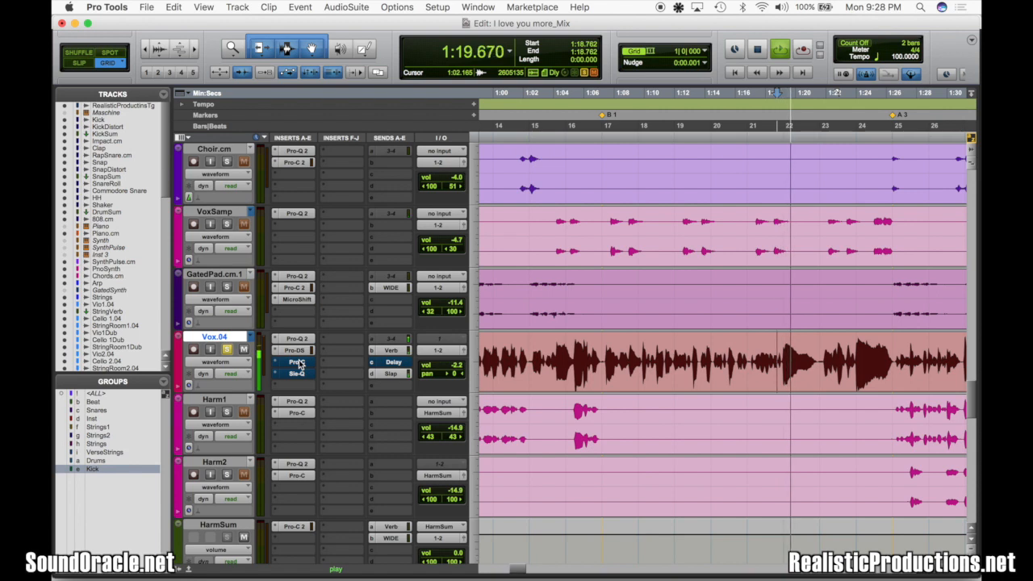
pyautogui.press('space')
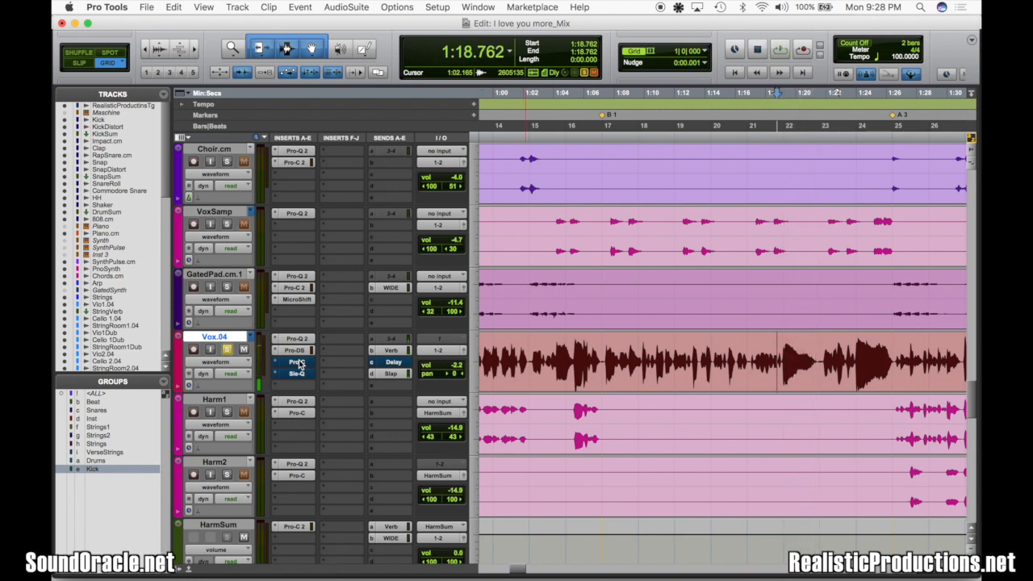
pyautogui.keyDown('super'); pyautogui.click(298, 362); pyautogui.keyUp('super')
pyautogui.press('space')
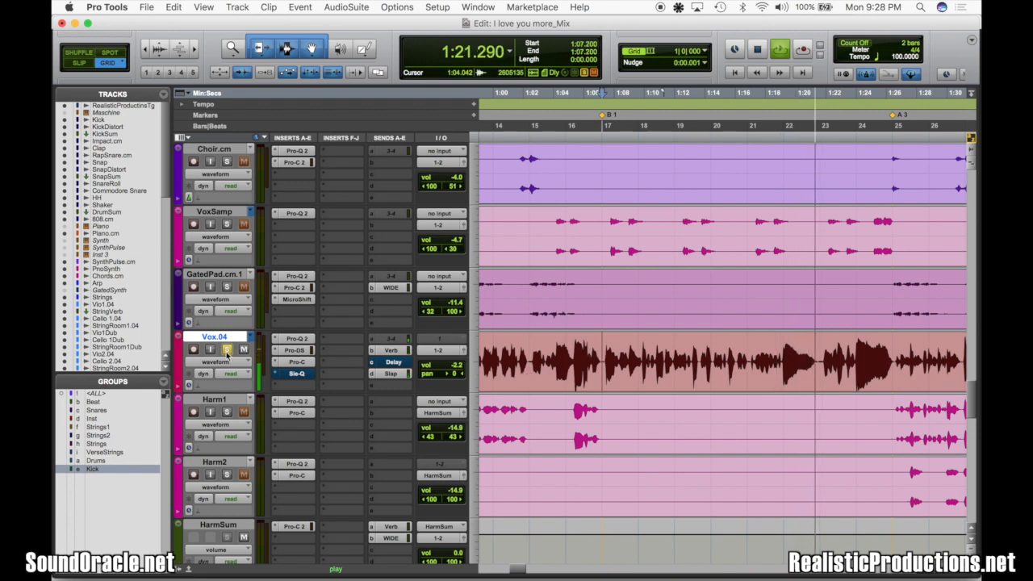
pyautogui.click(591, 356)
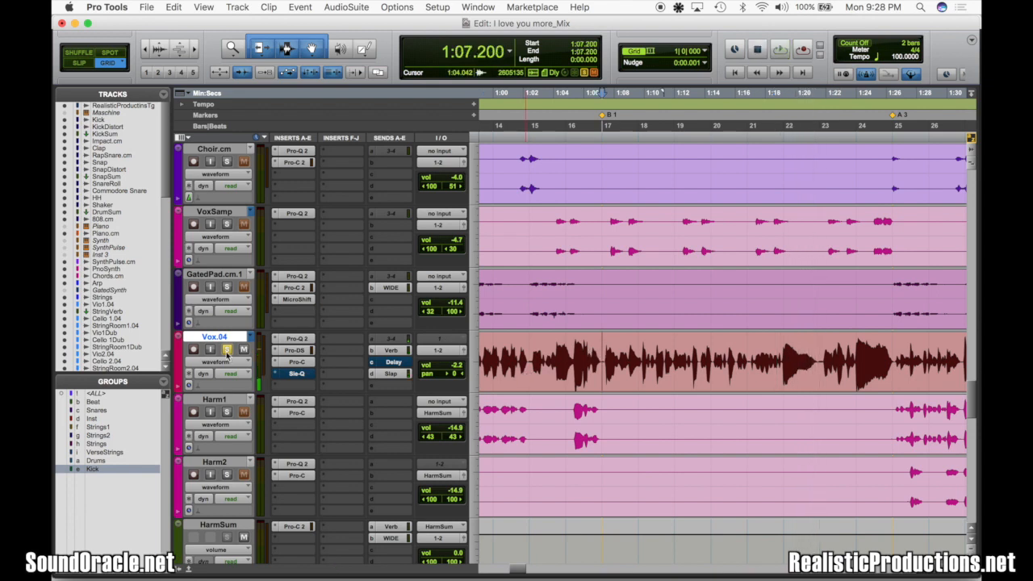
# Enable Sie-Q on Vox.04, check the Pro-Q 2 equalizer, and open Sie-Q with its window moved above the track
pyautogui.keyDown('super'); pyautogui.click(295, 374); pyautogui.keyUp('super')
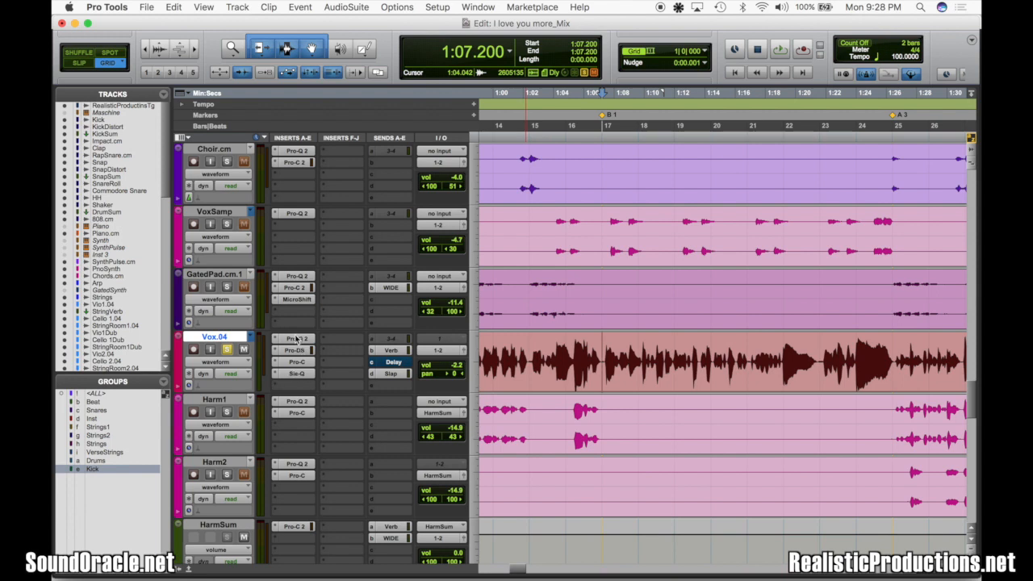
pyautogui.click(295, 339)
pyautogui.click(303, 185)
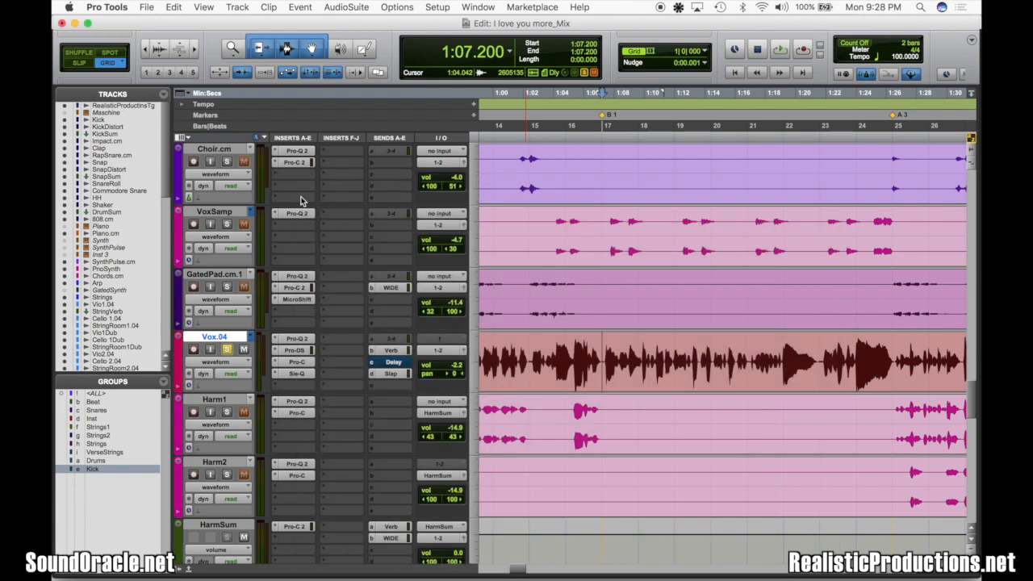
pyautogui.click(296, 375)
pyautogui.moveTo(359, 181); pyautogui.dragTo(365, 64)
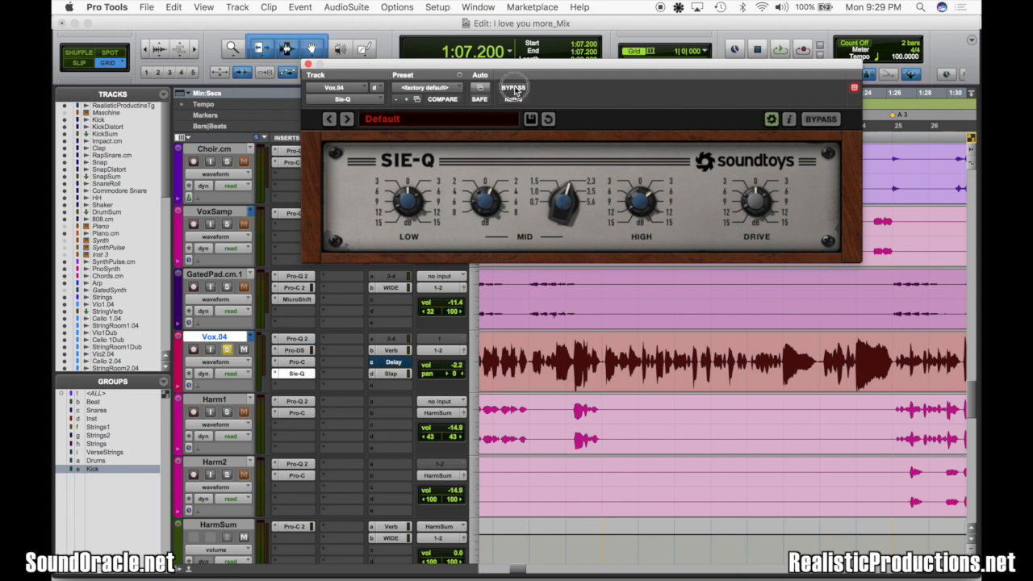
# Raise the Sie-Q mid frequency while playing the soloed vocal from the B 1 marker, and save the session
pyautogui.press('space')
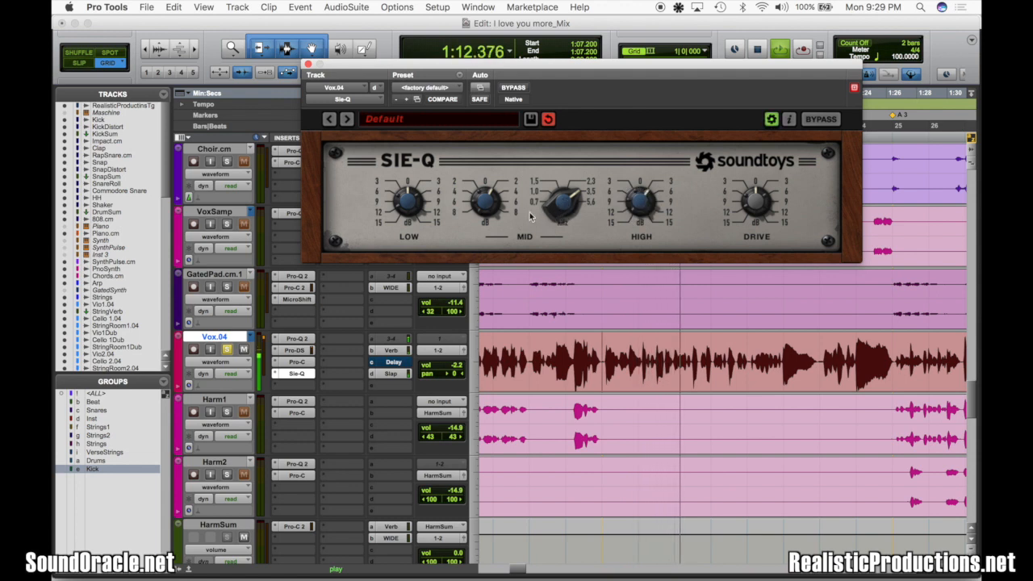
pyautogui.moveTo(546, 213)
pyautogui.mouseDown()
pyautogui.moveTo(562, 224)
pyautogui.moveTo(554, 196)
pyautogui.mouseUp()
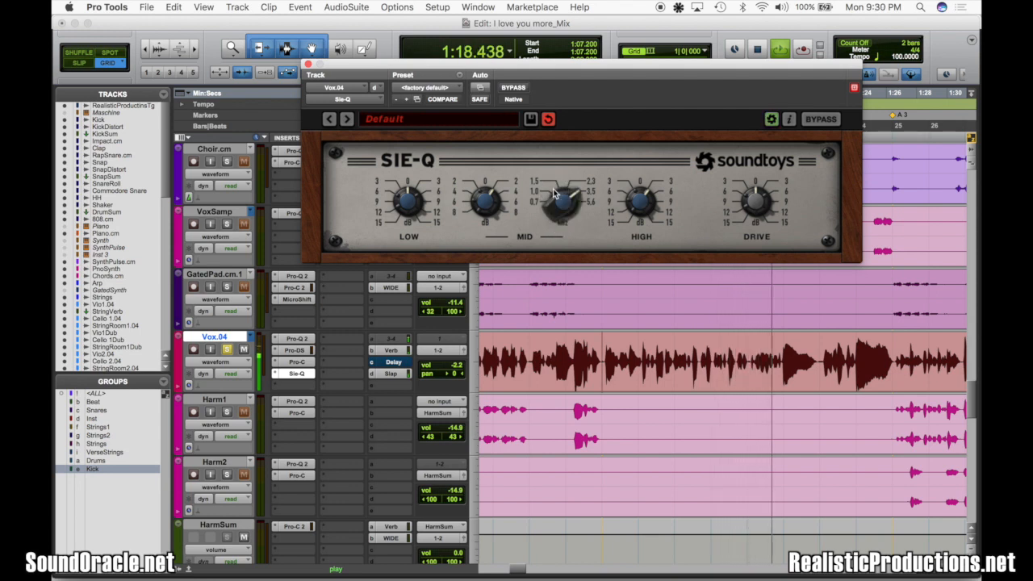
pyautogui.press('space')
pyautogui.press('super+s')
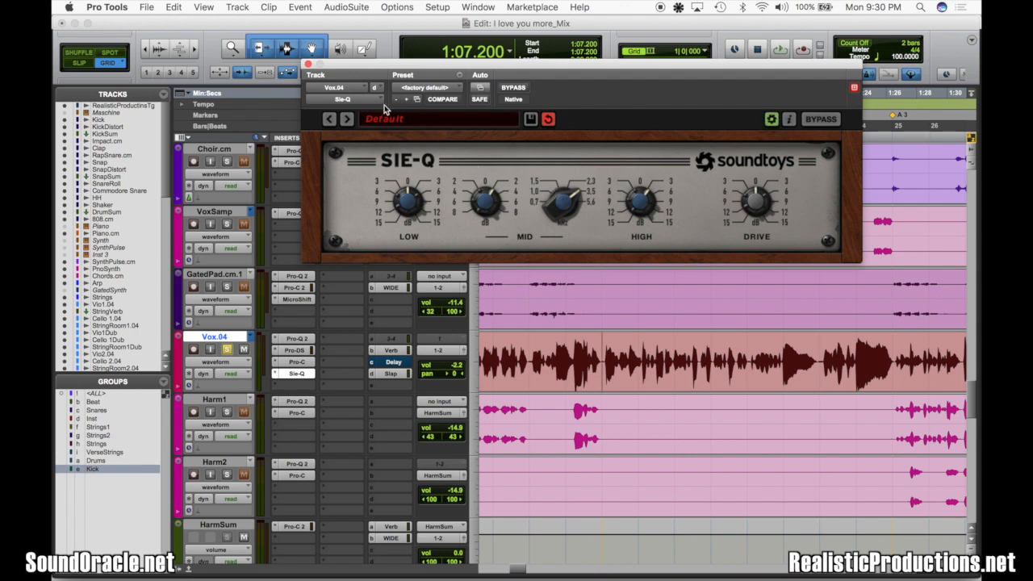
# Close Sie-Q, unsolo Vox.04, save the session, and play the vocal within the full mix from the B 1 marker
pyautogui.click(307, 64)
pyautogui.click(228, 351)
pyautogui.press('super+s')
pyautogui.press('space')
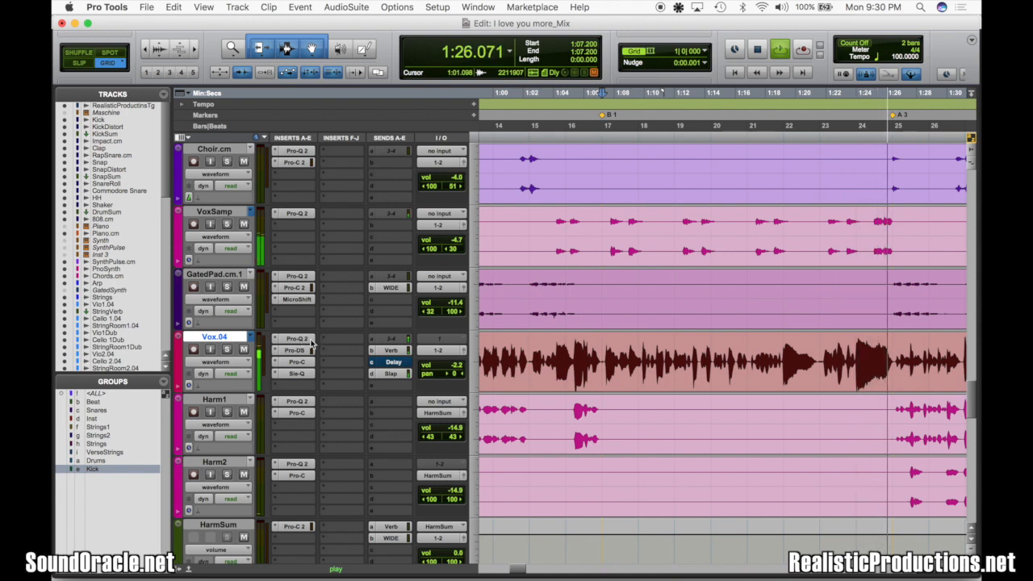
pyautogui.scroll(1, 511, 375)
pyautogui.hscroll(4, 511, 374)
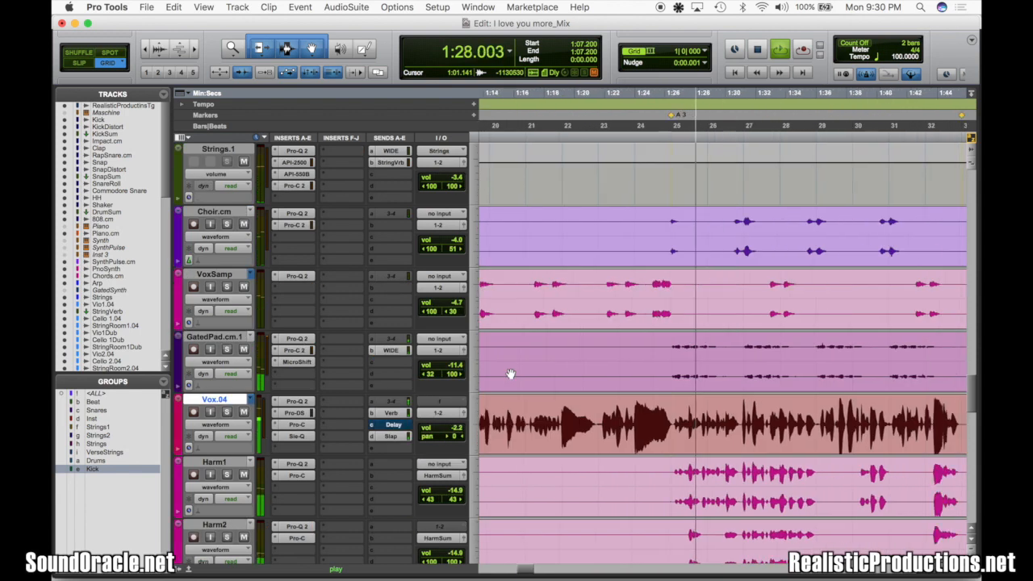
pyautogui.scroll(-2, 511, 375)
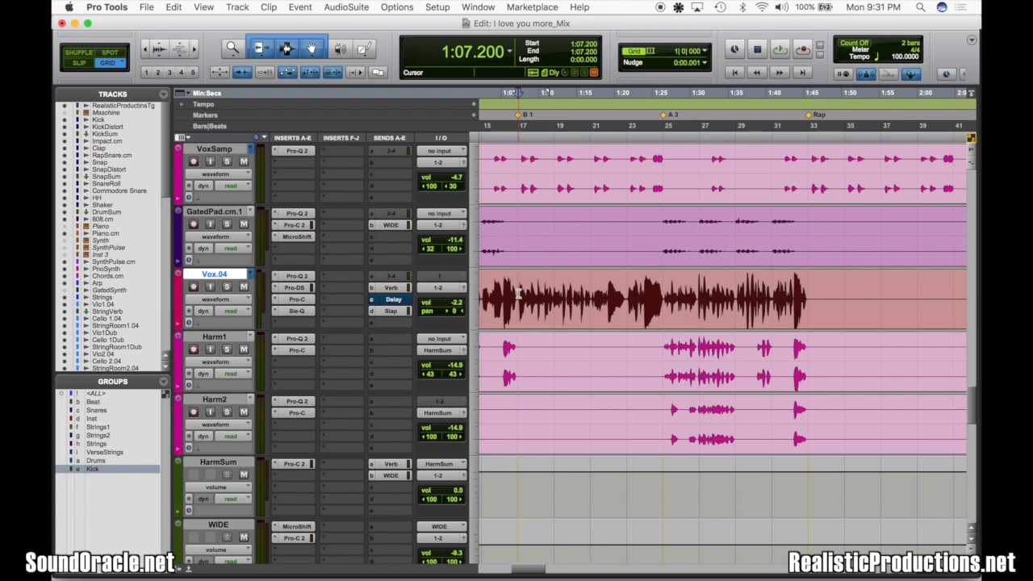
# Review the Vox.04 plug-in chain by examining the Pro-DS, Pro-Q 2, Sie-Q and Pro-C settings in turn
pyautogui.click(304, 289)
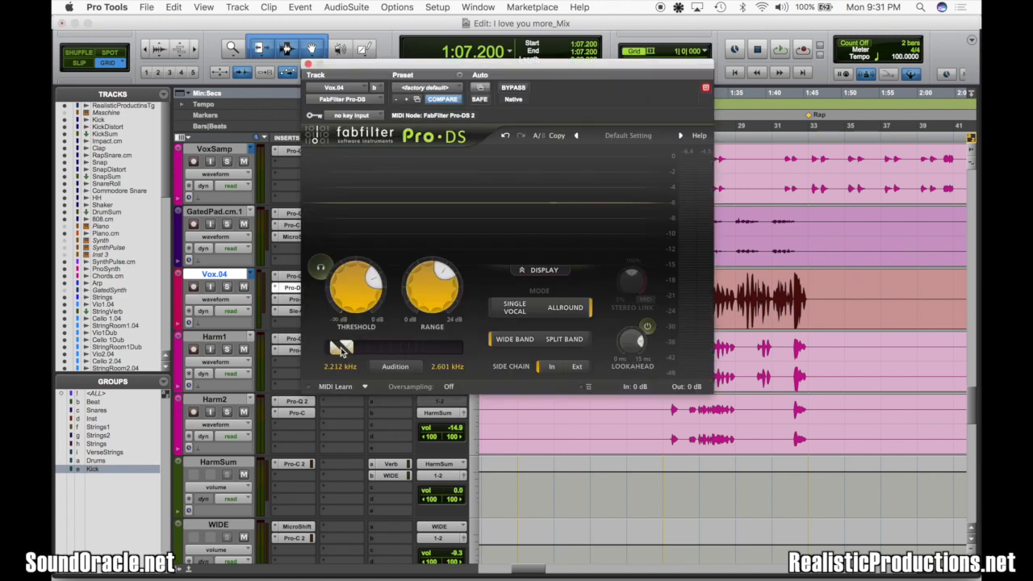
pyautogui.click(307, 64)
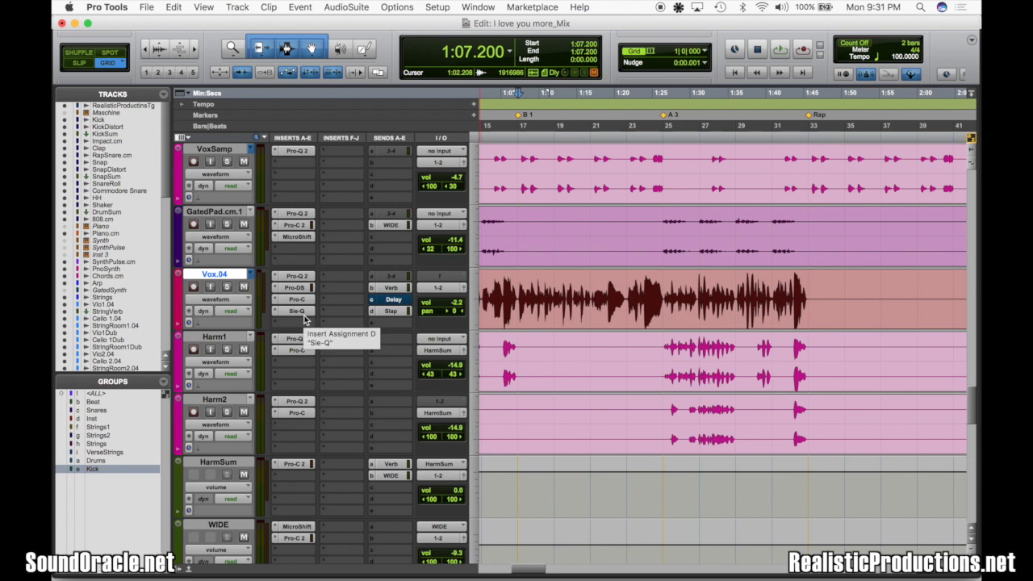
pyautogui.click(294, 276)
pyautogui.moveTo(579, 266)
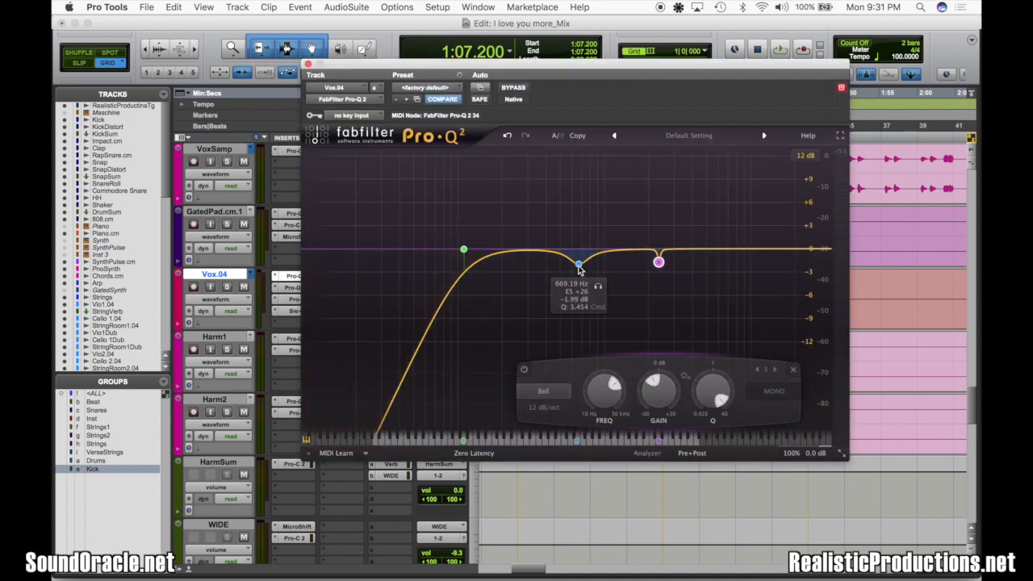
pyautogui.moveTo(658, 266)
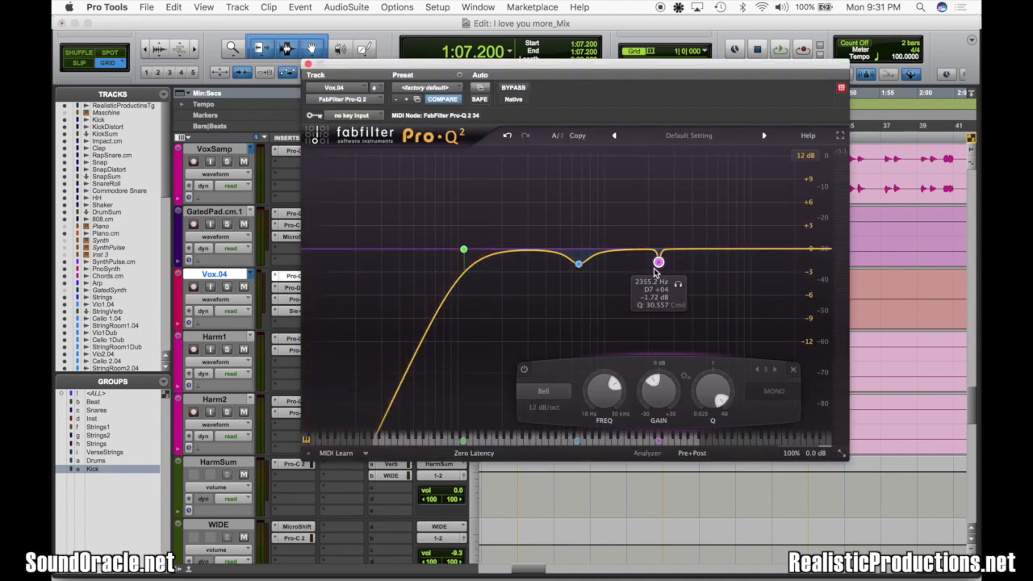
pyautogui.click(294, 276)
pyautogui.click(297, 311)
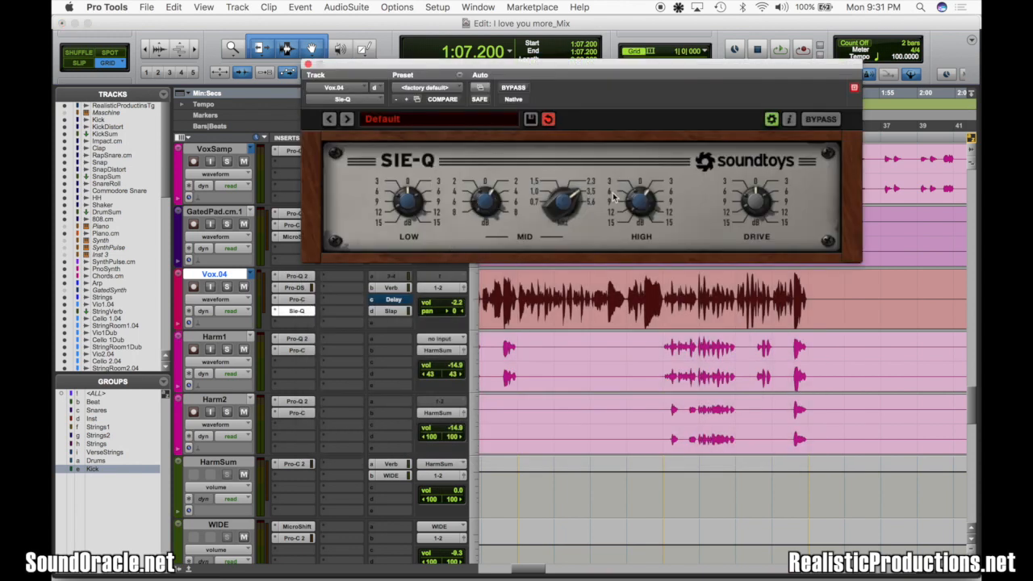
pyautogui.click(307, 64)
pyautogui.click(296, 299)
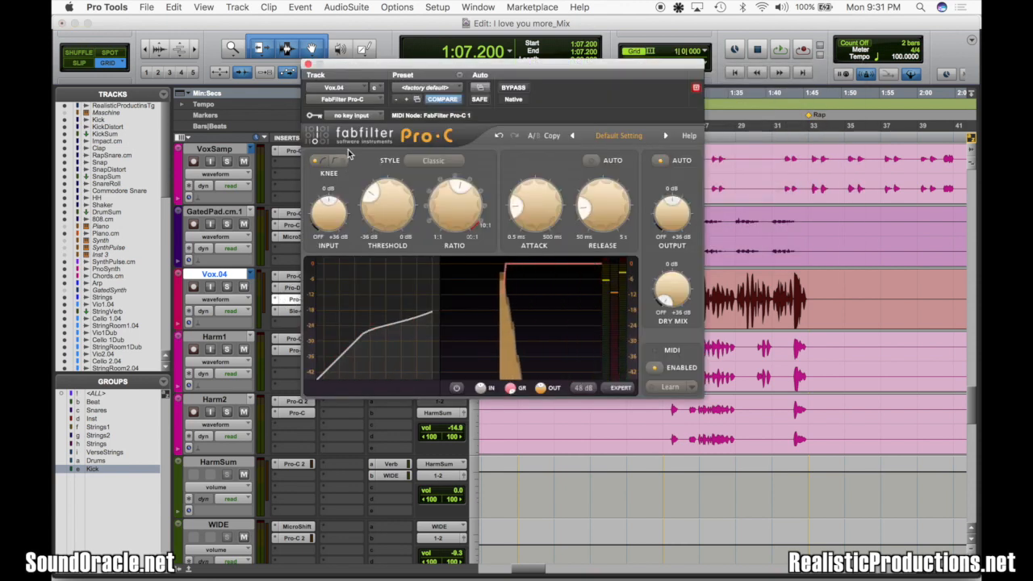
pyautogui.click(308, 63)
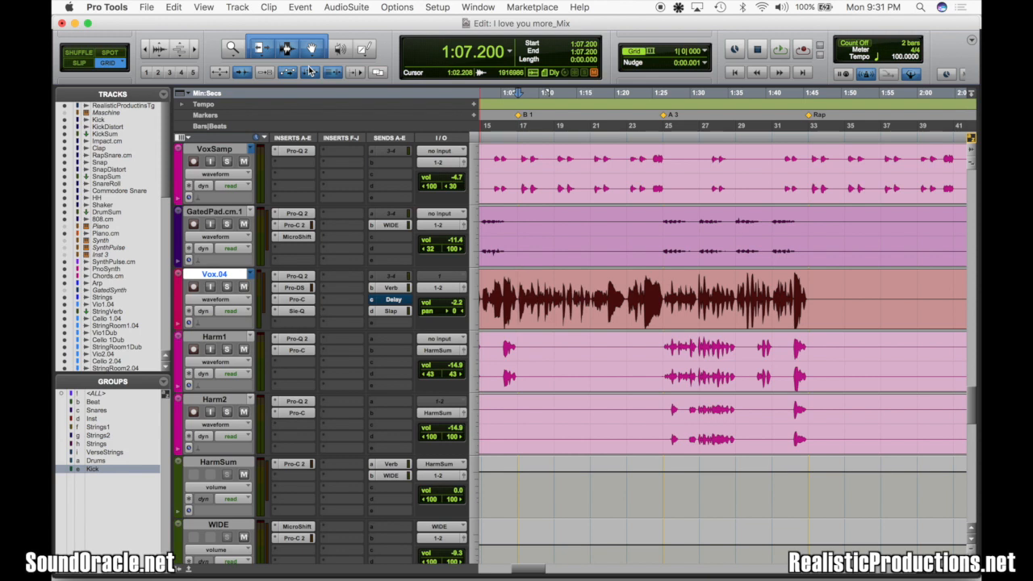
# Select the Master 1 track and bring its channel strip and inserts into view in the Mix window
pyautogui.scroll(-10, 516, 355)
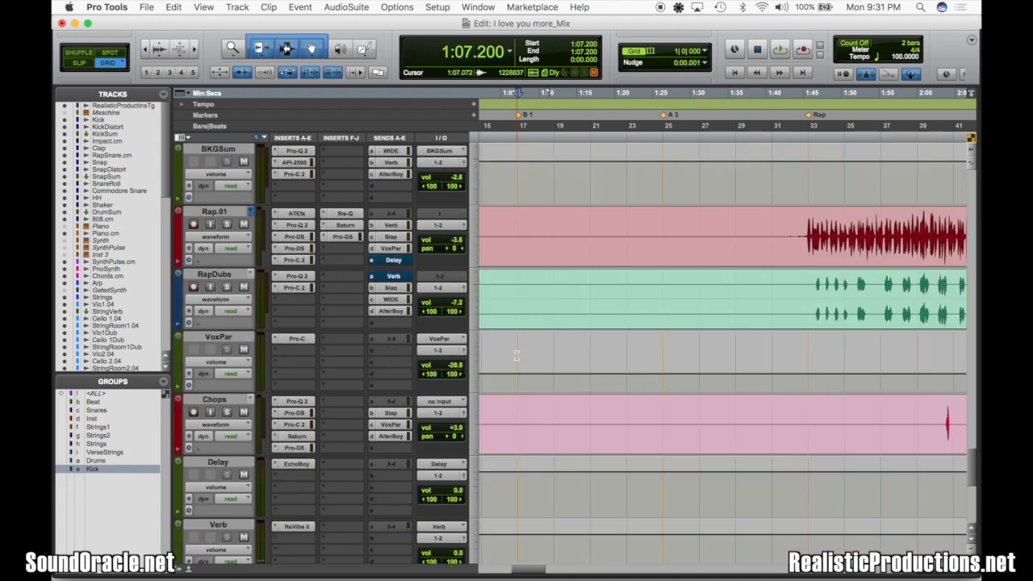
pyautogui.scroll(-10, 517, 355)
pyautogui.click(213, 255)
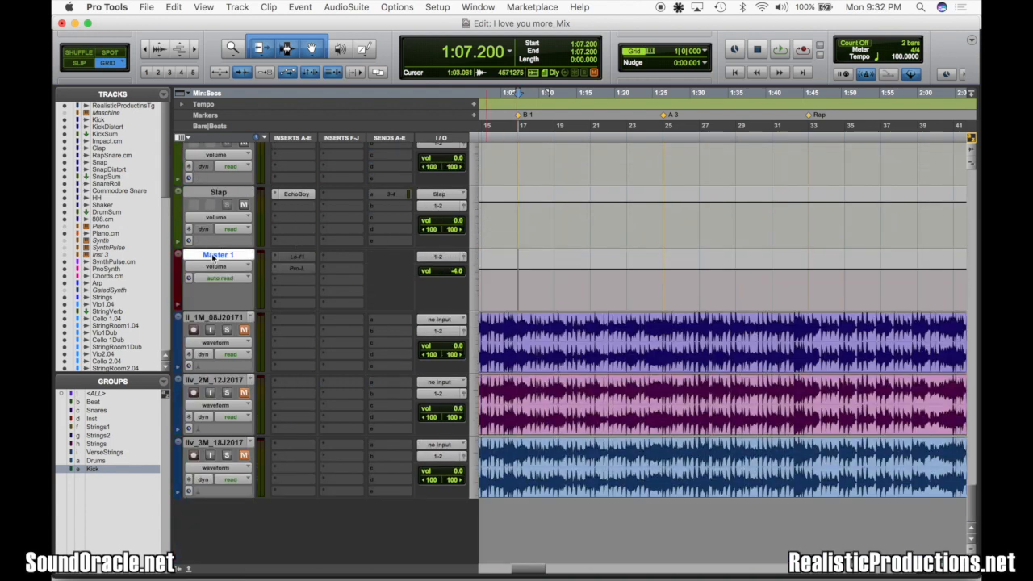
pyautogui.press('super+equal')
pyautogui.hscroll(3, 710, 352)
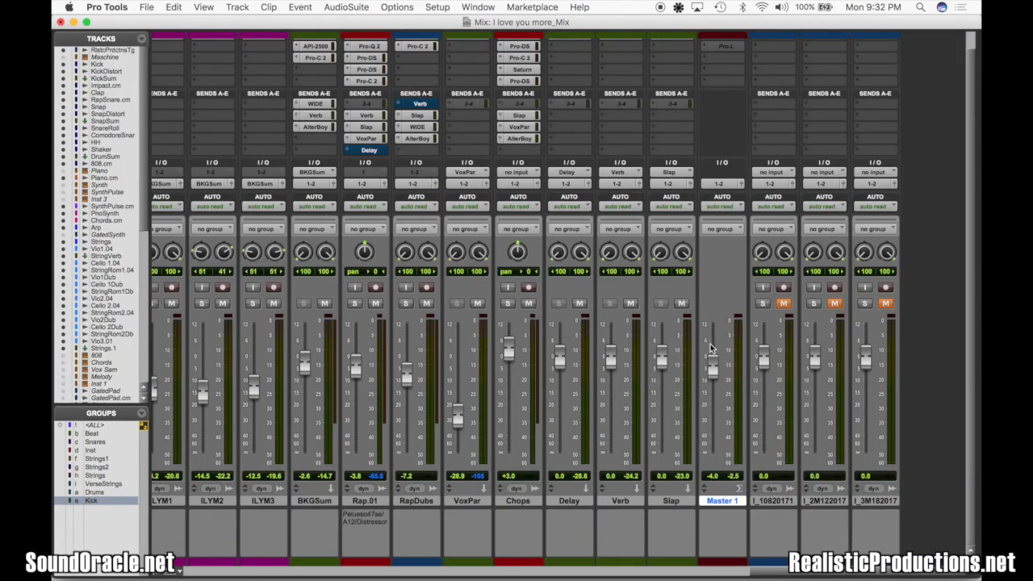
pyautogui.scroll(2, 809, 235)
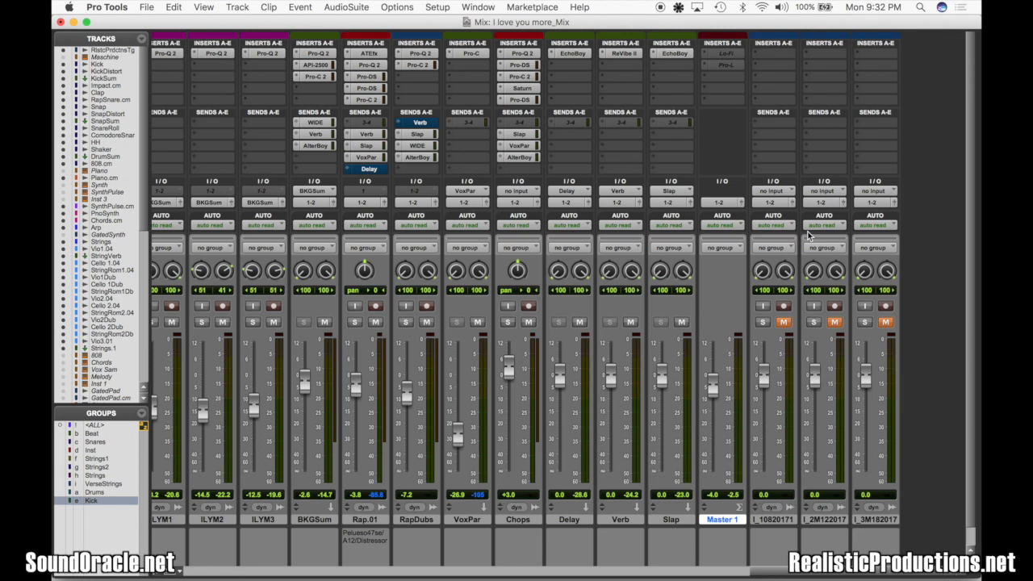
# Play the mix, set the Master 1 fader to -0.9 dB, and save the session
pyautogui.press('super+s')
pyautogui.press('space')
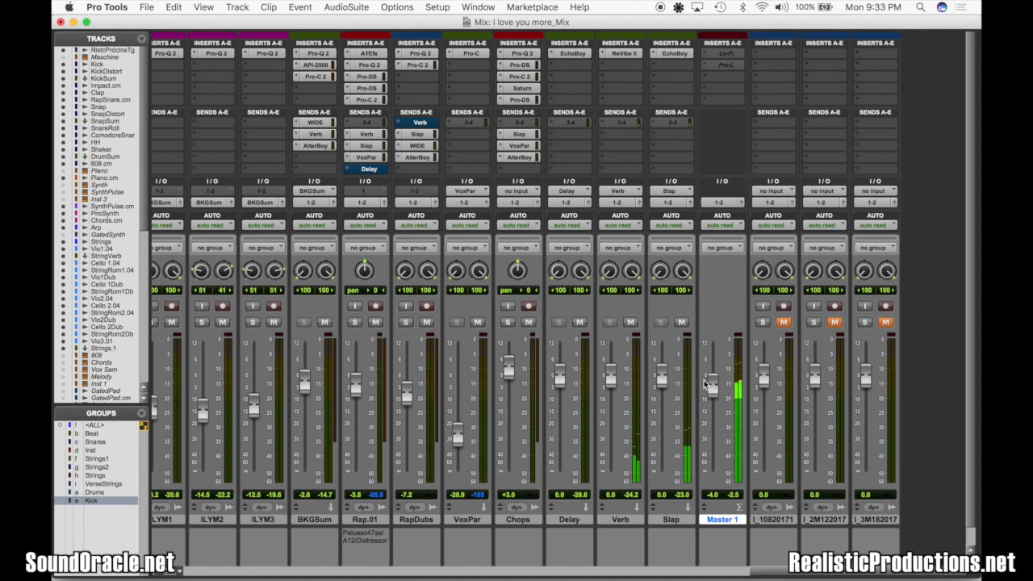
pyautogui.moveTo(707, 385); pyautogui.dragTo(711, 378)
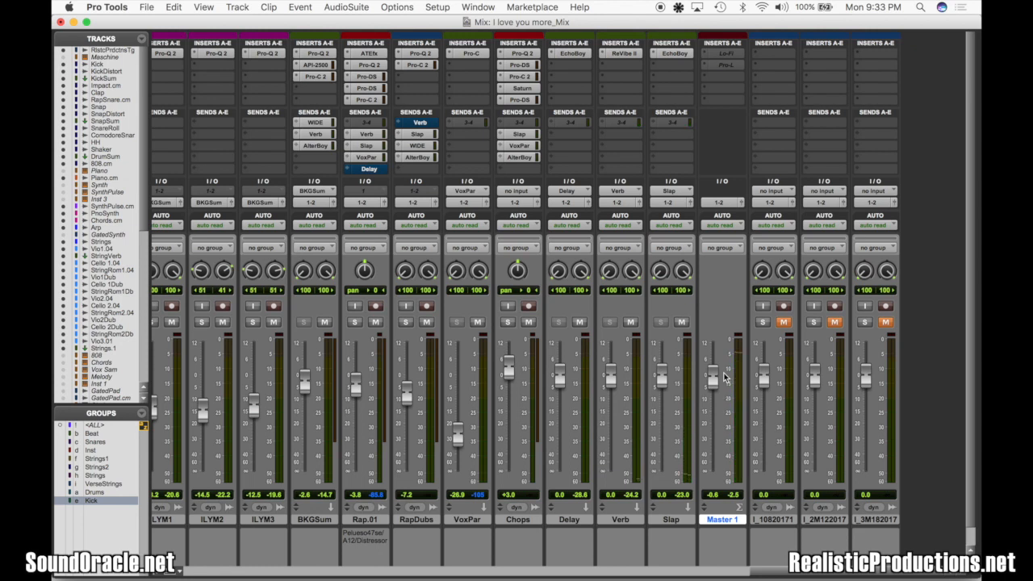
pyautogui.moveTo(713, 382); pyautogui.dragTo(714, 391)
pyautogui.press('super+s')
# Replace Lo-Fi on Master 1 with FabFilter Pro-Q 2 and add a +3.68 dB bell band at about 112 Hz with Q 40
pyautogui.click(711, 58)
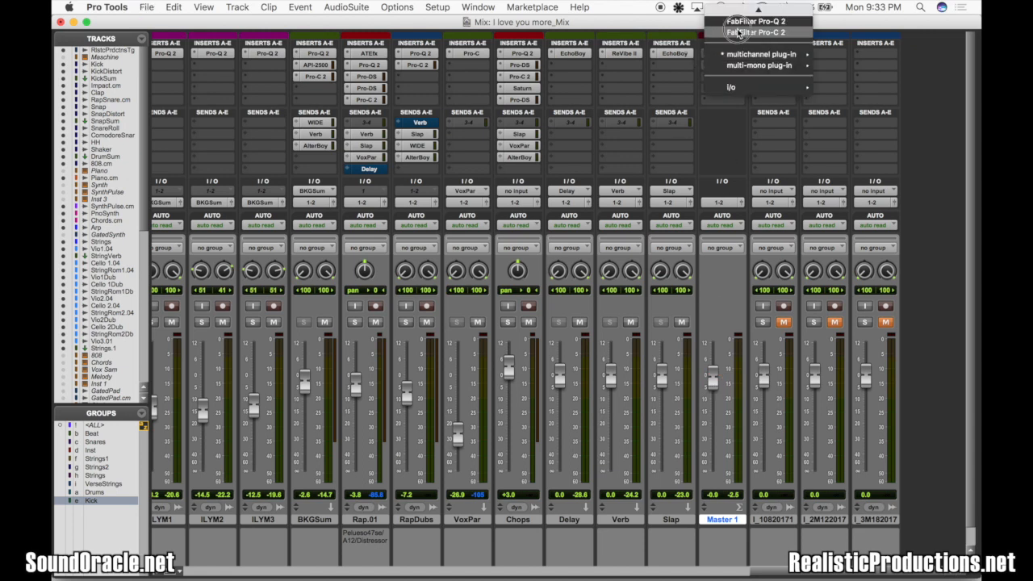
pyautogui.click(732, 22)
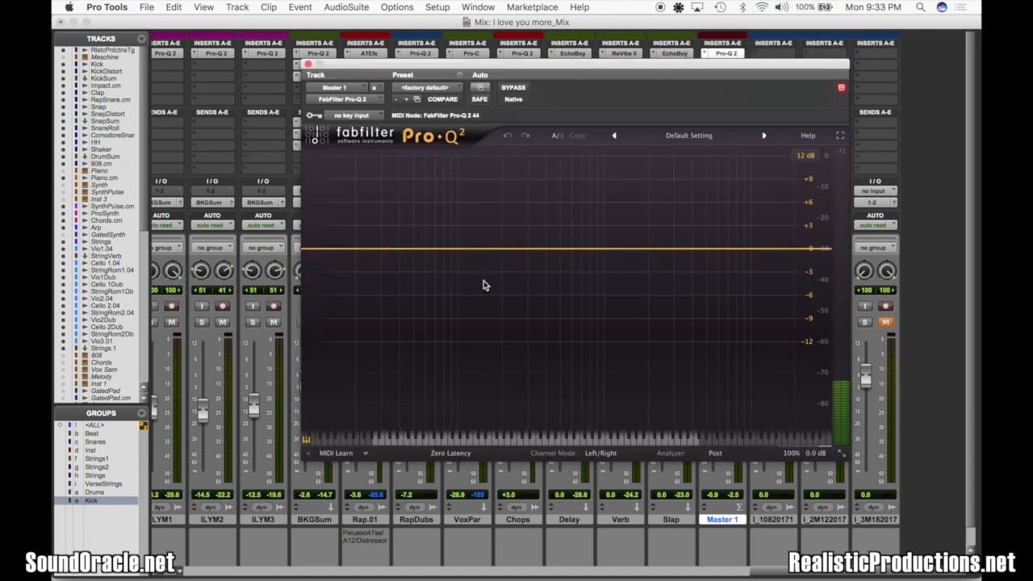
pyautogui.moveTo(449, 250); pyautogui.dragTo(465, 222)
pyautogui.scroll(10, 457, 233)
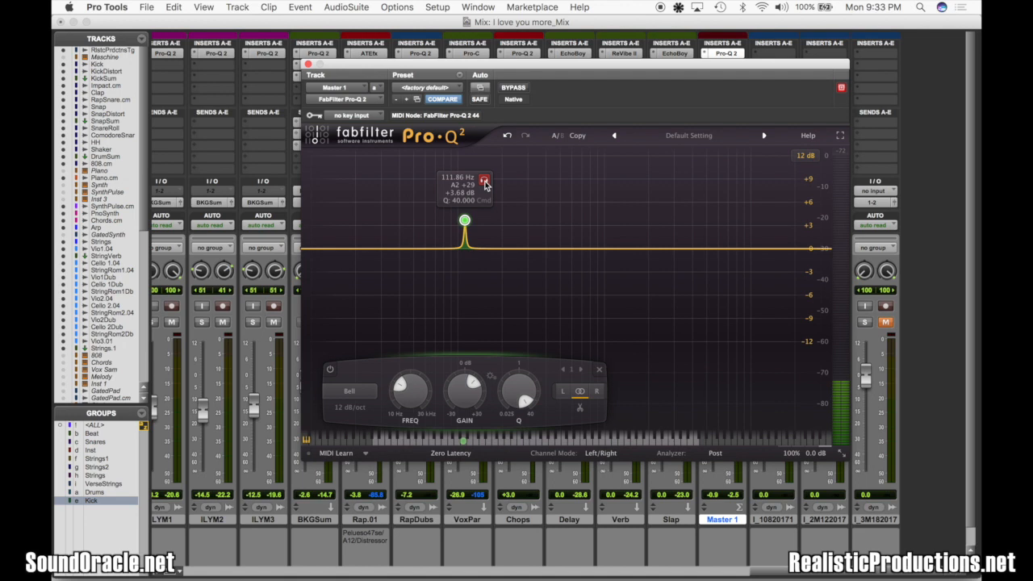
# Solo the master EQ band to audition it, move it to 120.51 Hz, and lower its gain to a slight cut
pyautogui.click(484, 184)
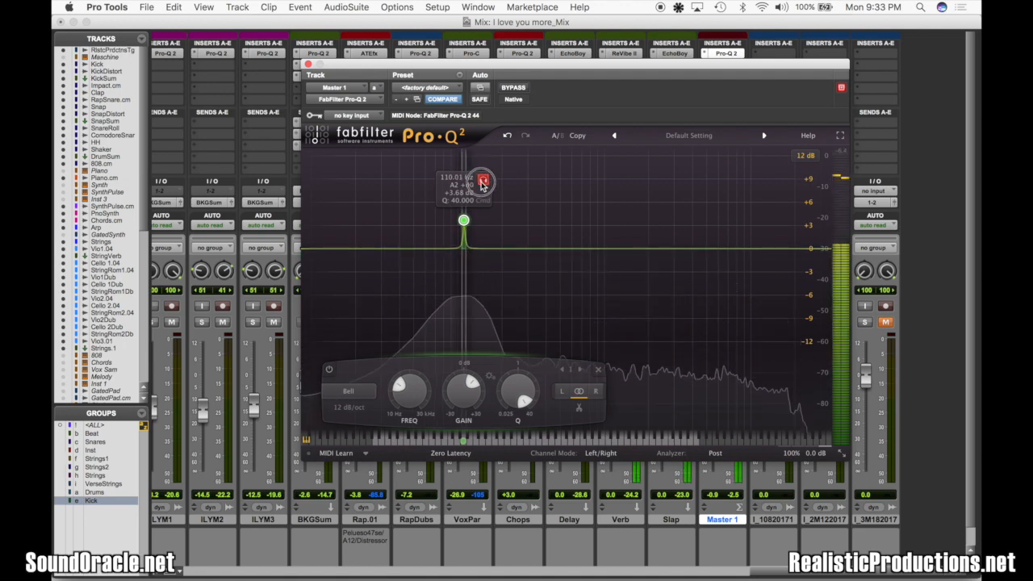
pyautogui.moveTo(485, 184); pyautogui.dragTo(489, 185)
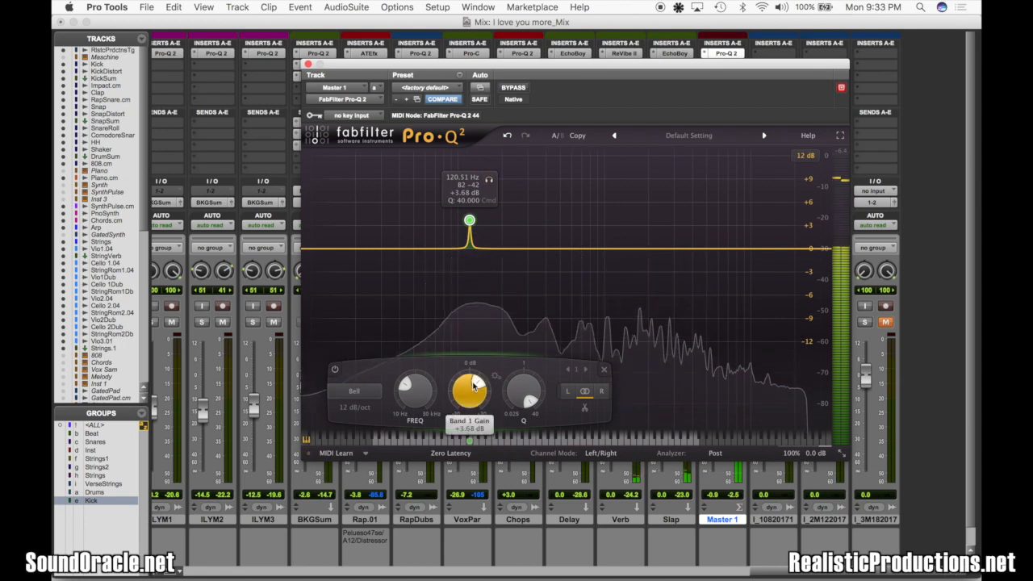
pyautogui.scroll(-10, 469, 398)
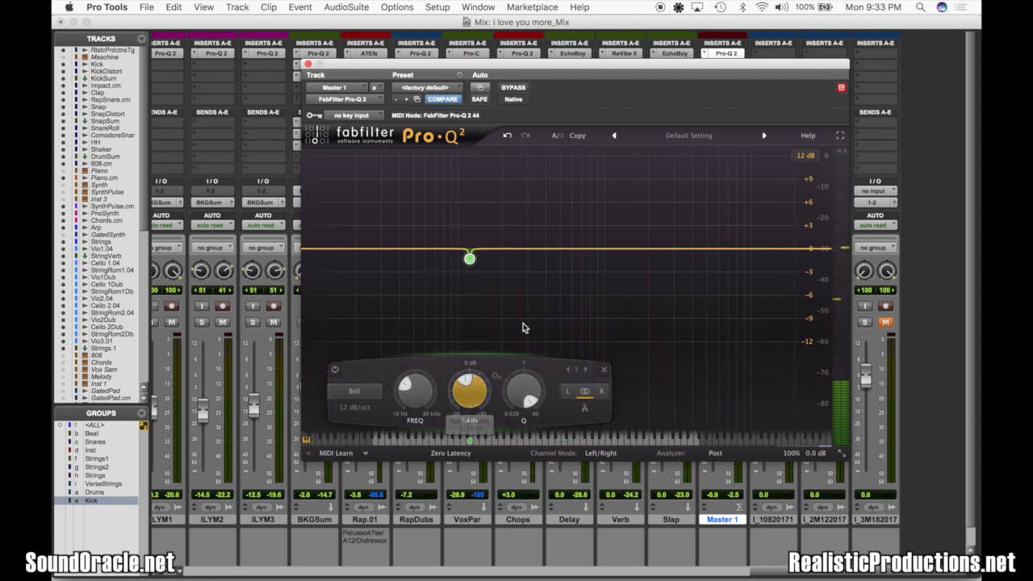
# Play the mix, add a second bell band just above the 120 Hz cut in the master EQ, and set its gain to -1.16 dB
pyautogui.press('space')
pyautogui.moveTo(532, 252); pyautogui.dragTo(511, 179)
pyautogui.scroll(5, 582, 209)
pyautogui.scroll(3, 517, 179)
pyautogui.scroll(-5, 511, 392)
pyautogui.scroll(-6, 511, 392)
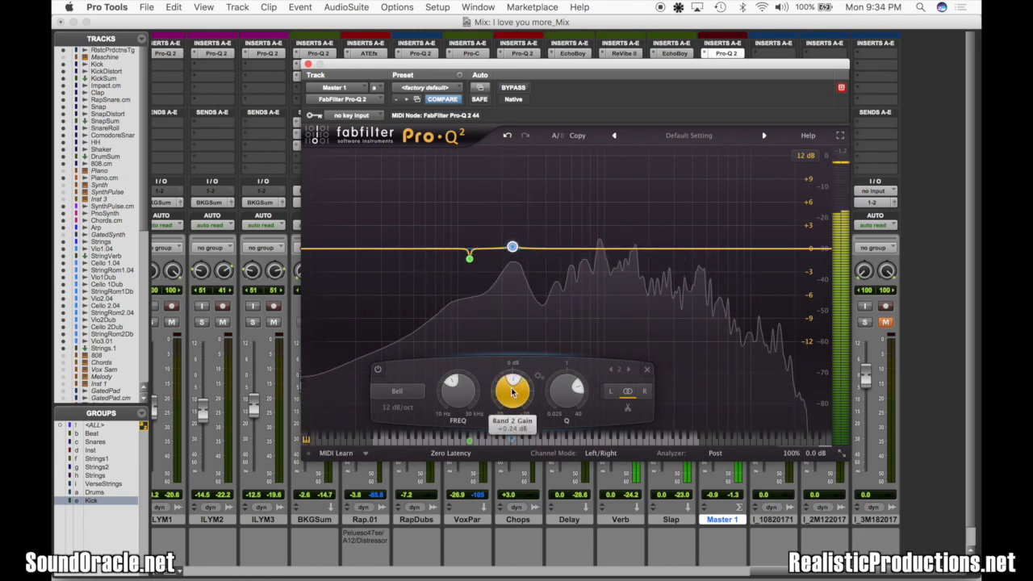
pyautogui.scroll(-1, 512, 391)
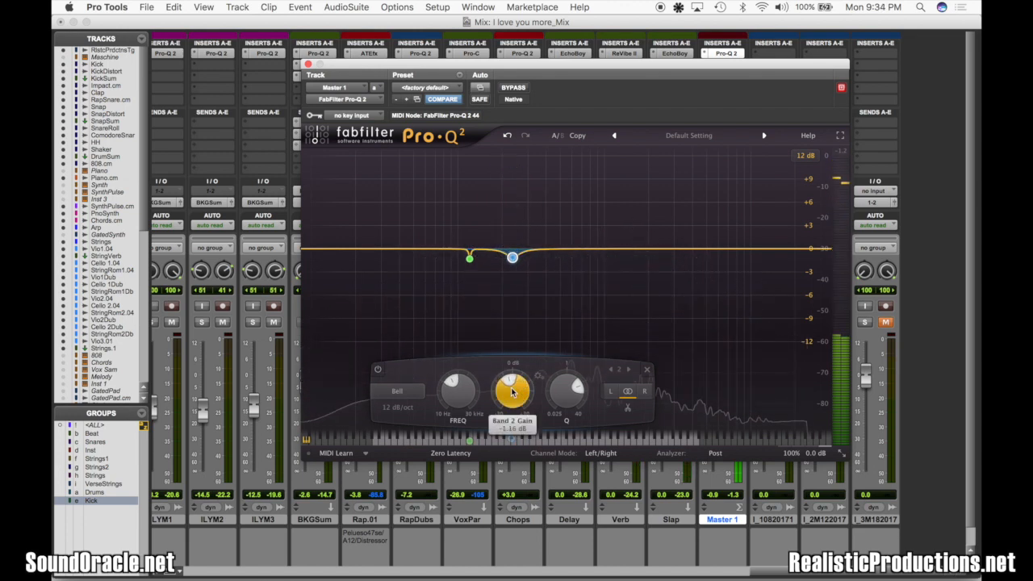
# Add a third bell band to the master EQ, cutting about 1.05 dB at 2343 Hz with a Q of about 6.6
pyautogui.click(664, 251)
pyautogui.moveTo(664, 251); pyautogui.dragTo(676, 181)
pyautogui.moveTo(654, 382); pyautogui.dragTo(651, 394)
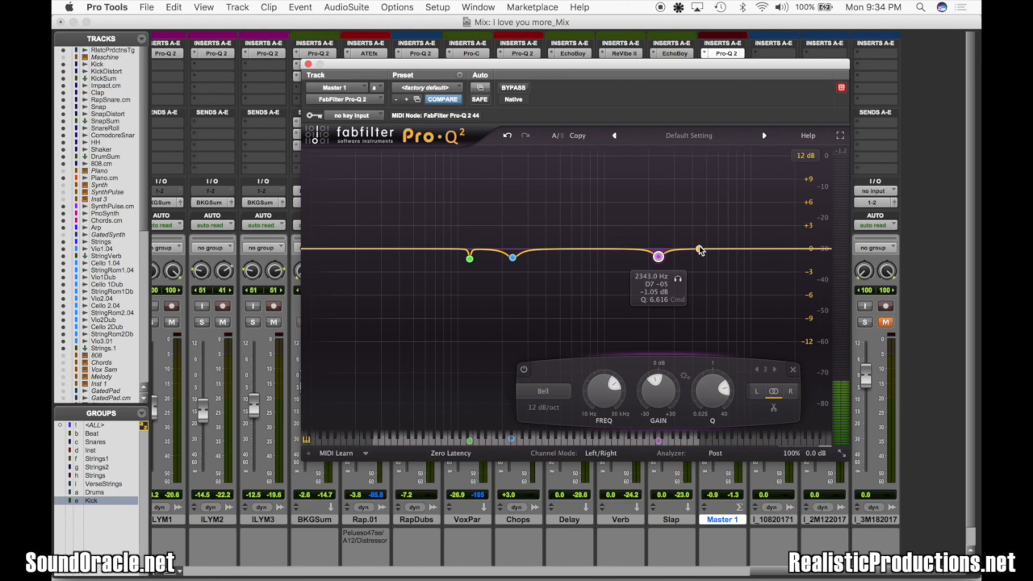
# Add a bell boost of about 1.6 dB near 5.2 kHz and a +1.16 dB high shelf at 23786 Hz to the master EQ
pyautogui.moveTo(715, 252)
pyautogui.mouseDown()
pyautogui.moveTo(726, 237)
pyautogui.moveTo(708, 239)
pyautogui.mouseUp()
pyautogui.scroll(3, 713, 240)
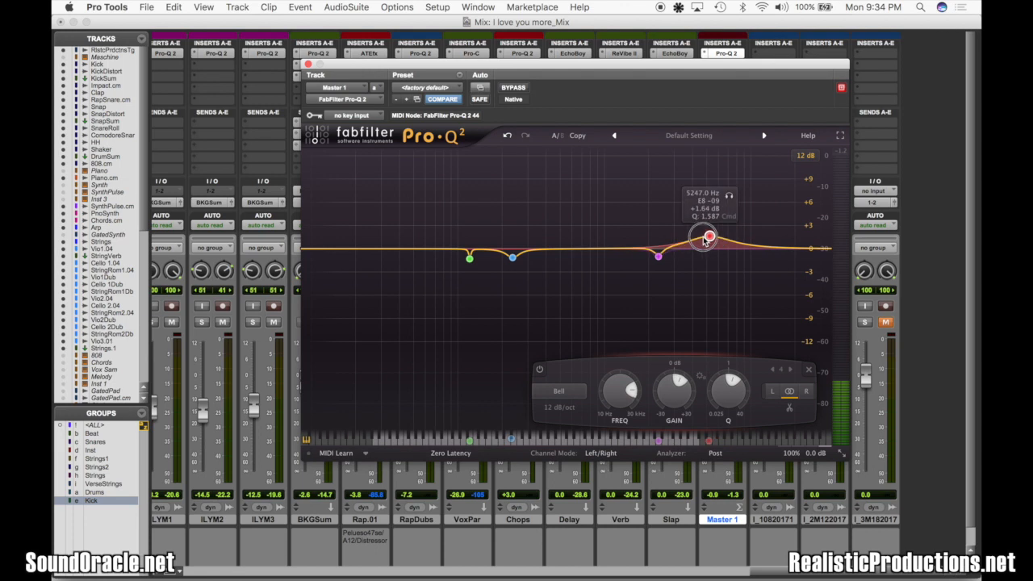
pyautogui.click(808, 246)
pyautogui.moveTo(808, 246); pyautogui.dragTo(806, 244)
pyautogui.scroll(4, 806, 244)
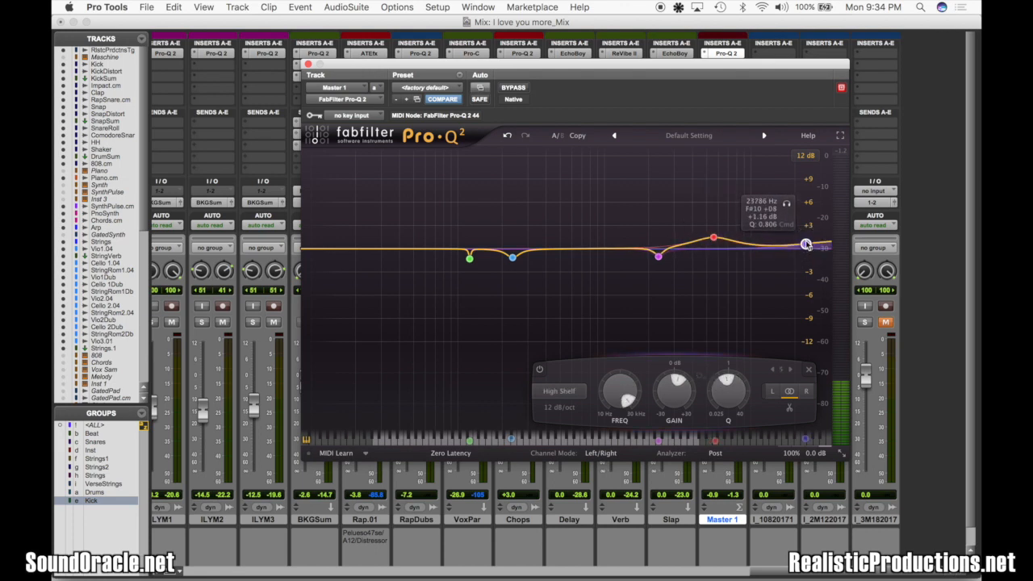
pyautogui.click(307, 64)
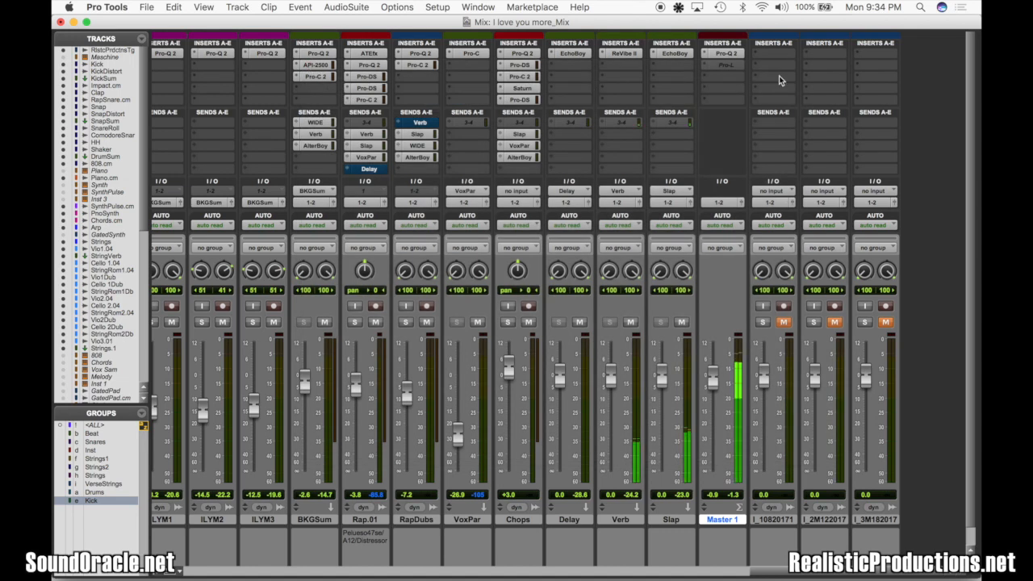
# Move Pro-L down one insert slot on Master 1 and insert stereo FabFilter Saturn in the freed slot
pyautogui.click(705, 65)
pyautogui.moveTo(774, 66)
pyautogui.click(724, 70)
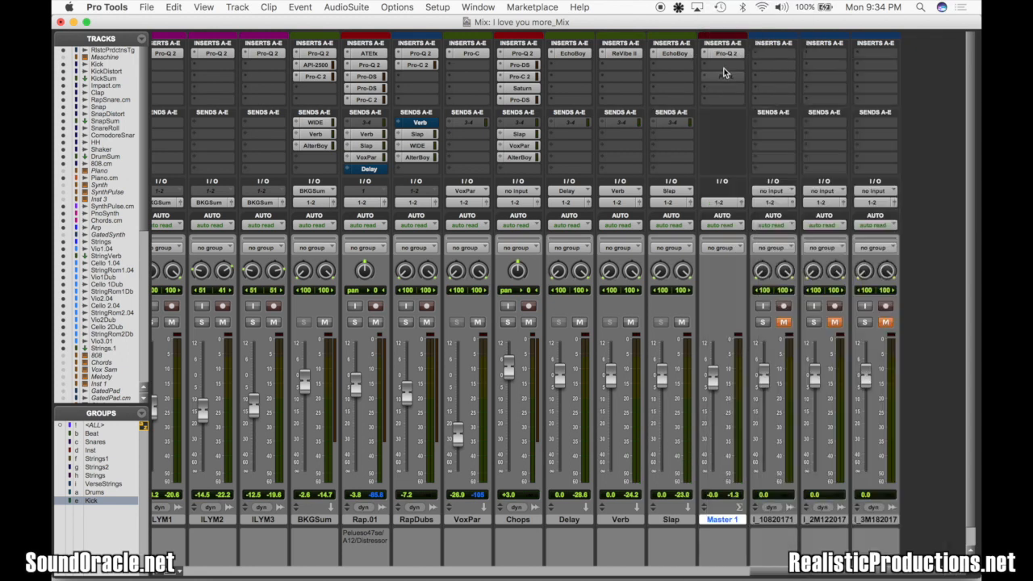
pyautogui.click(723, 66)
pyautogui.moveTo(771, 124)
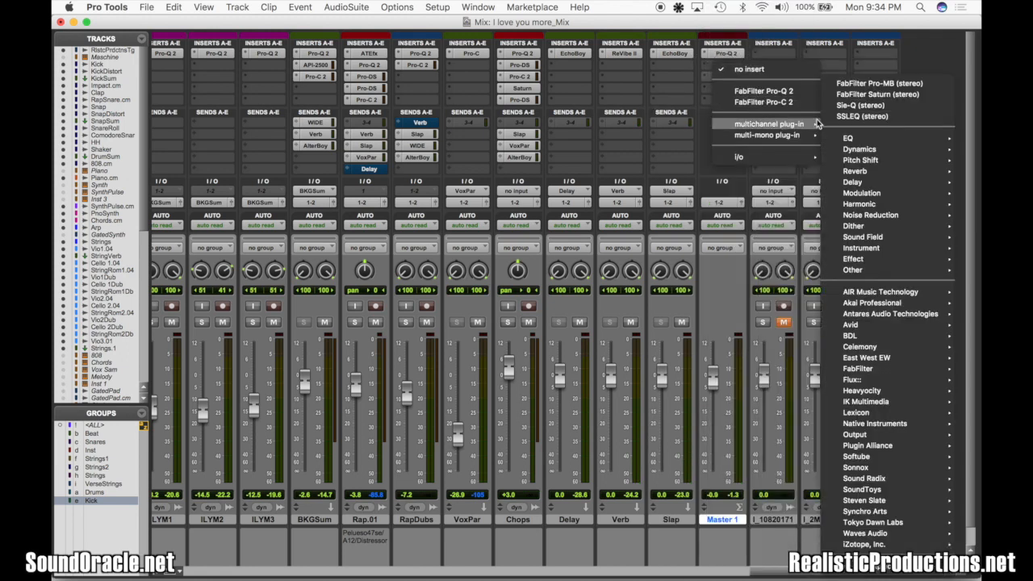
pyautogui.click(860, 95)
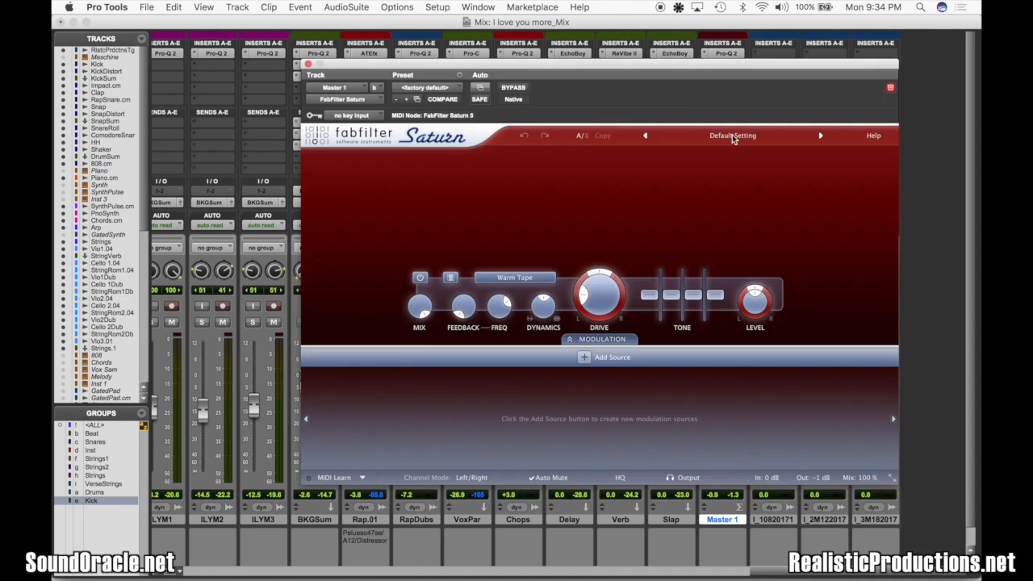
# Load the Reals Mastering preset in Saturn and toggle its bypass to compare the sound
pyautogui.click(742, 136)
pyautogui.click(709, 312)
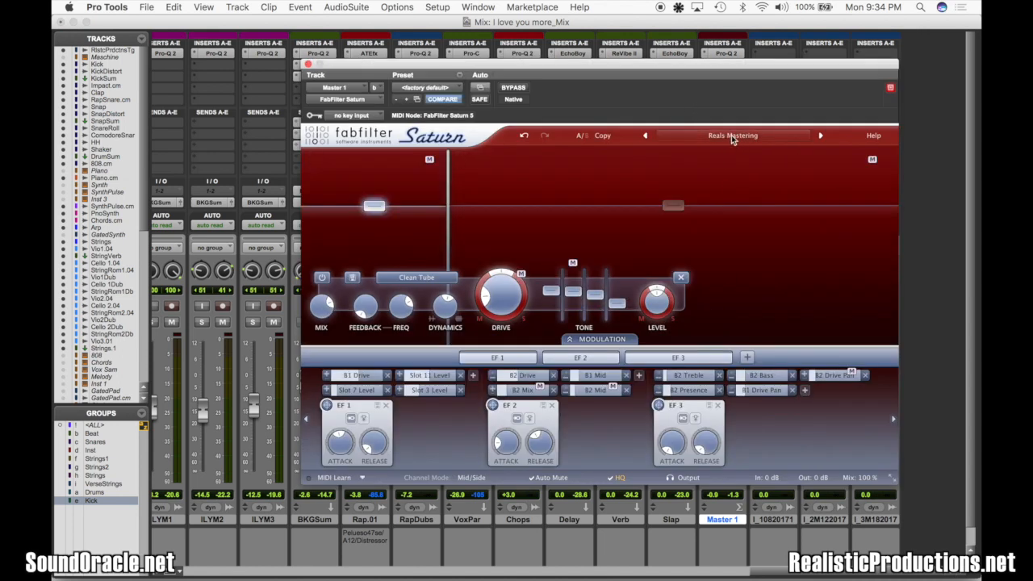
pyautogui.moveTo(508, 302)
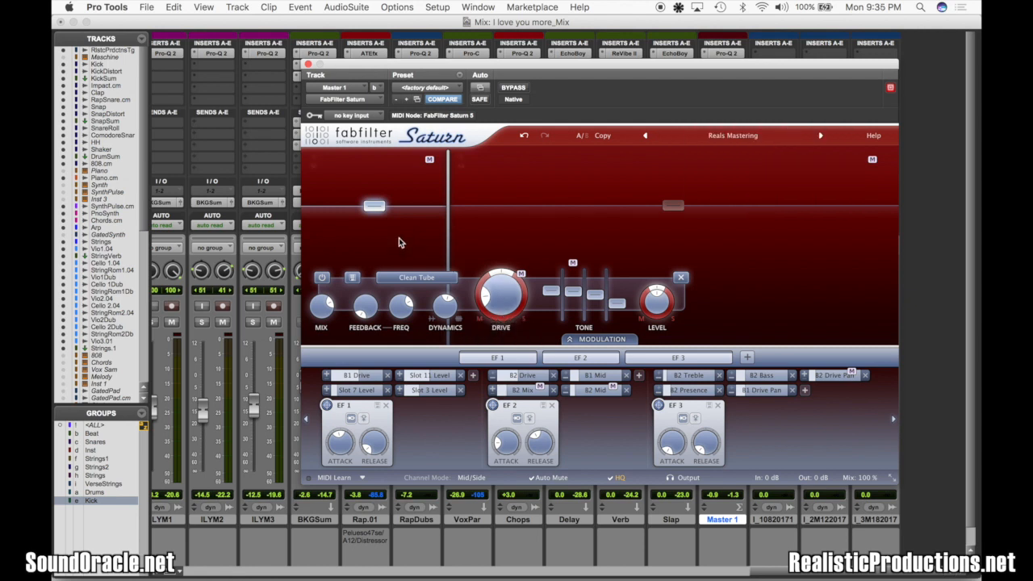
pyautogui.moveTo(376, 214)
pyautogui.click(509, 88)
pyautogui.click(511, 88)
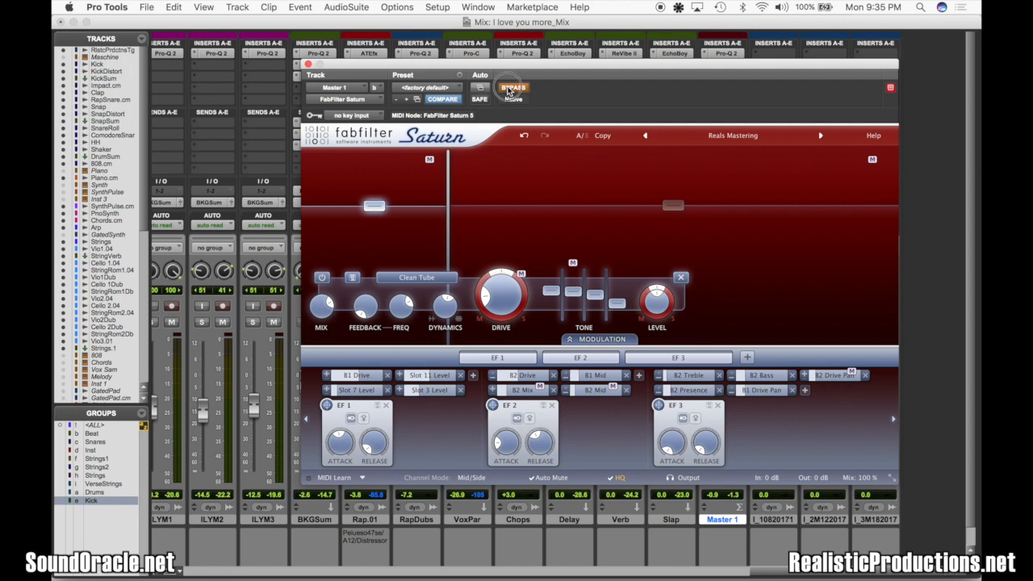
# Inspect the drive settings of Saturn's upper and lower bands during playback and compare the processing using bypass
pyautogui.click(668, 208)
pyautogui.moveTo(673, 309)
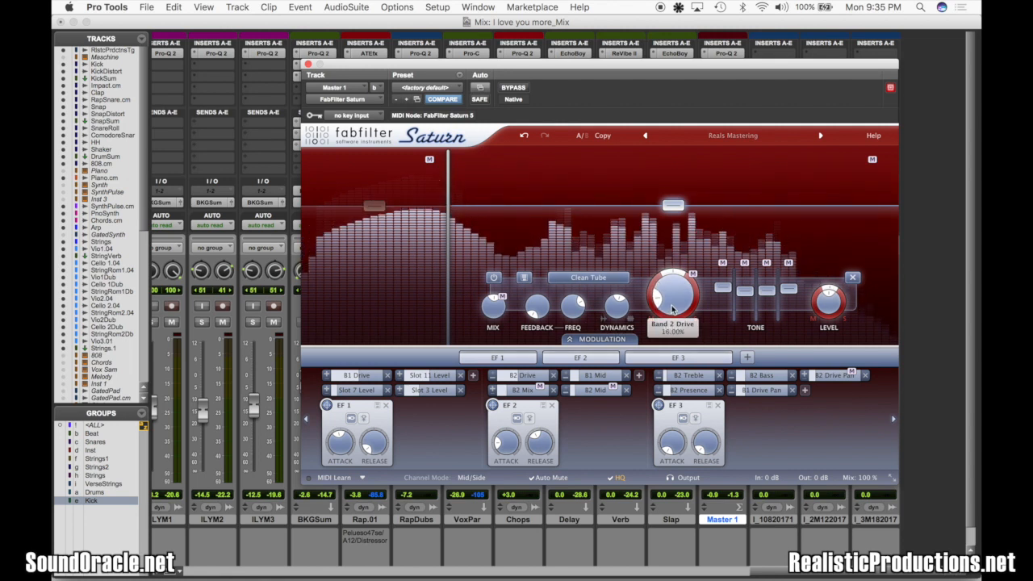
pyautogui.click(410, 221)
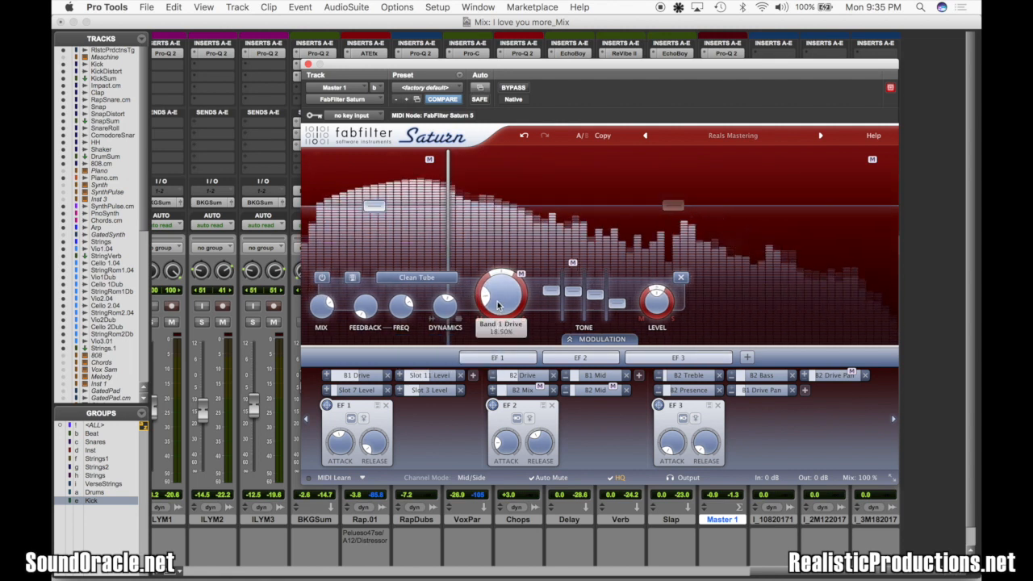
pyautogui.click(515, 89)
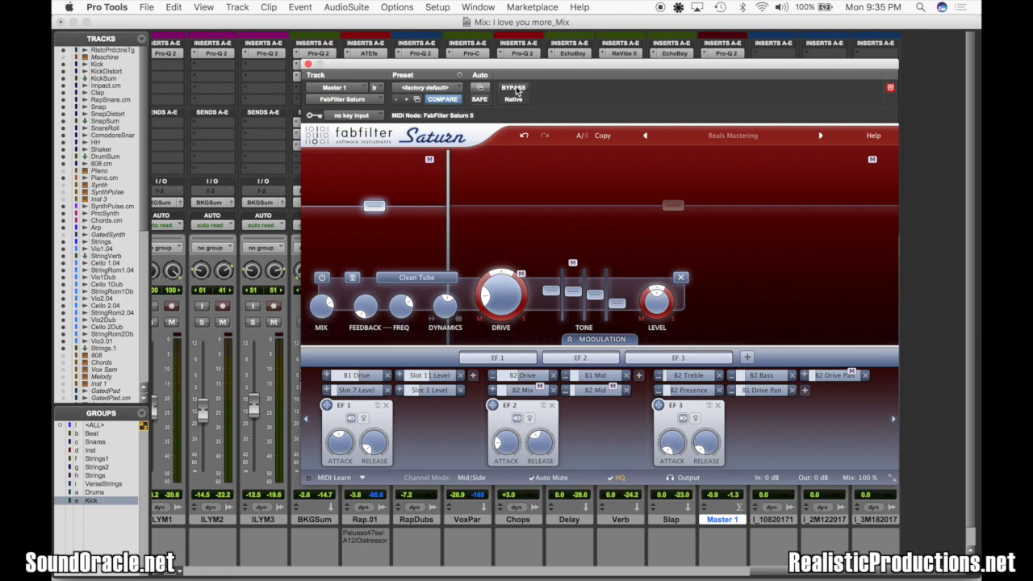
pyautogui.click(308, 64)
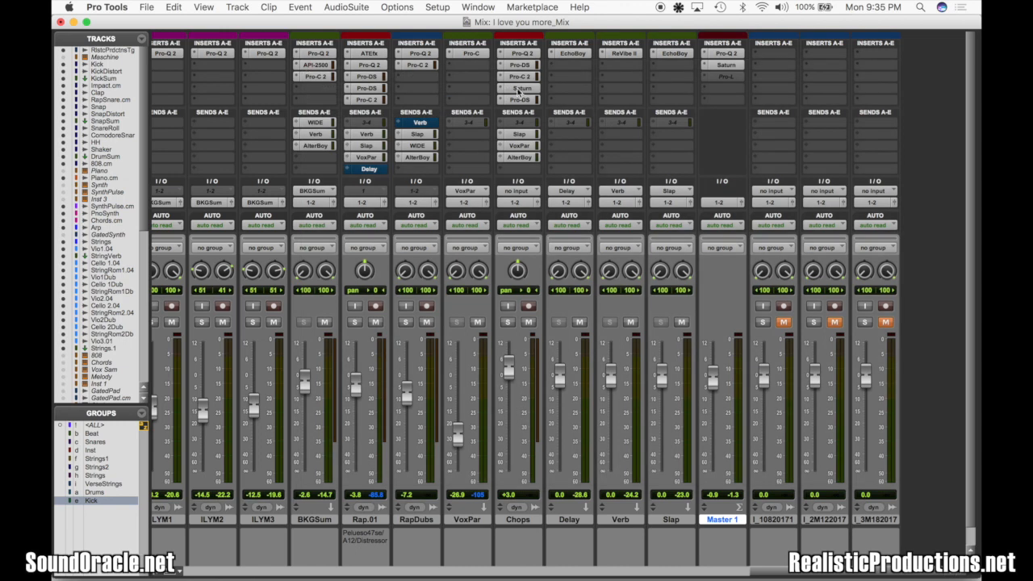
# Reactivate Pro-L on Master 1, set its gain to +4.00 dB, and play the mix through it
pyautogui.keyDown('ctrl'); pyautogui.keyDown('super'); pyautogui.click(728, 77); pyautogui.keyUp('super'); pyautogui.keyUp('ctrl')
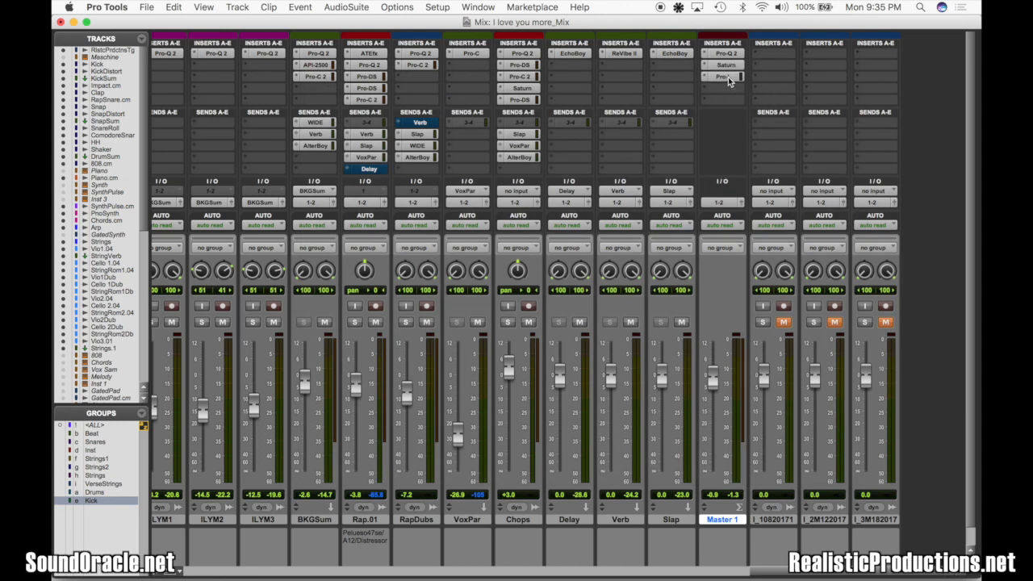
pyautogui.click(728, 77)
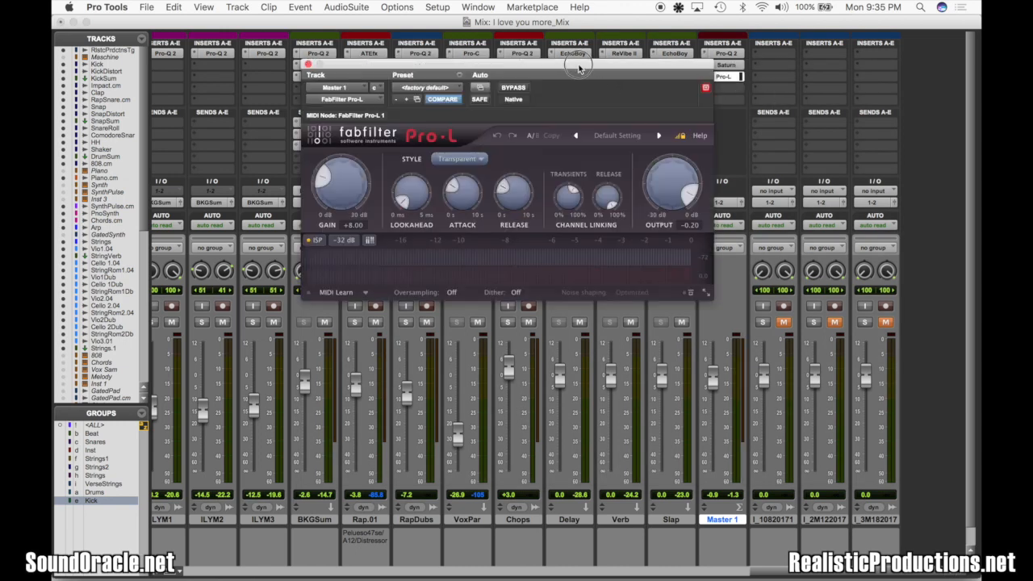
pyautogui.moveTo(578, 69); pyautogui.dragTo(531, 25)
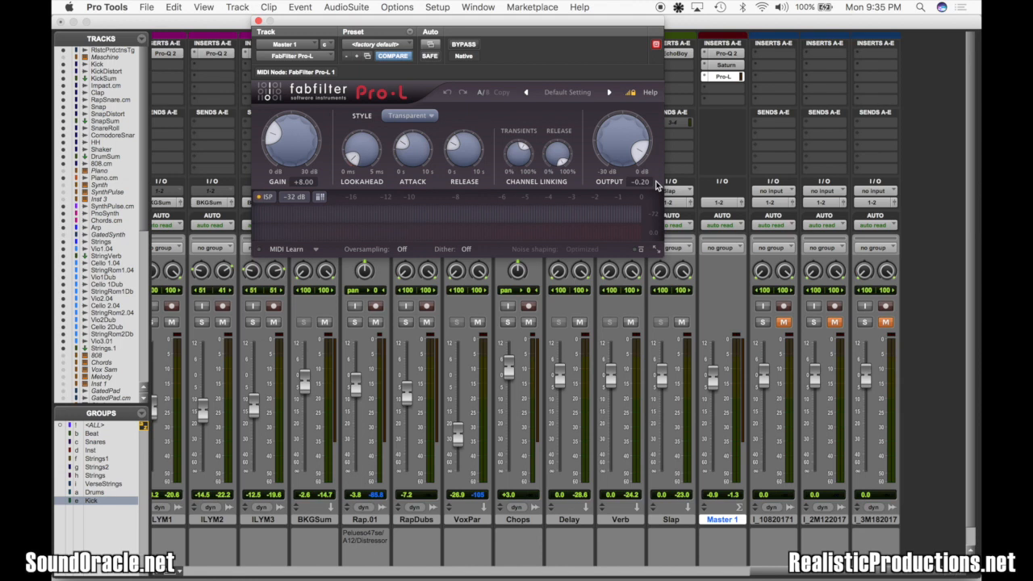
pyautogui.moveTo(406, 159)
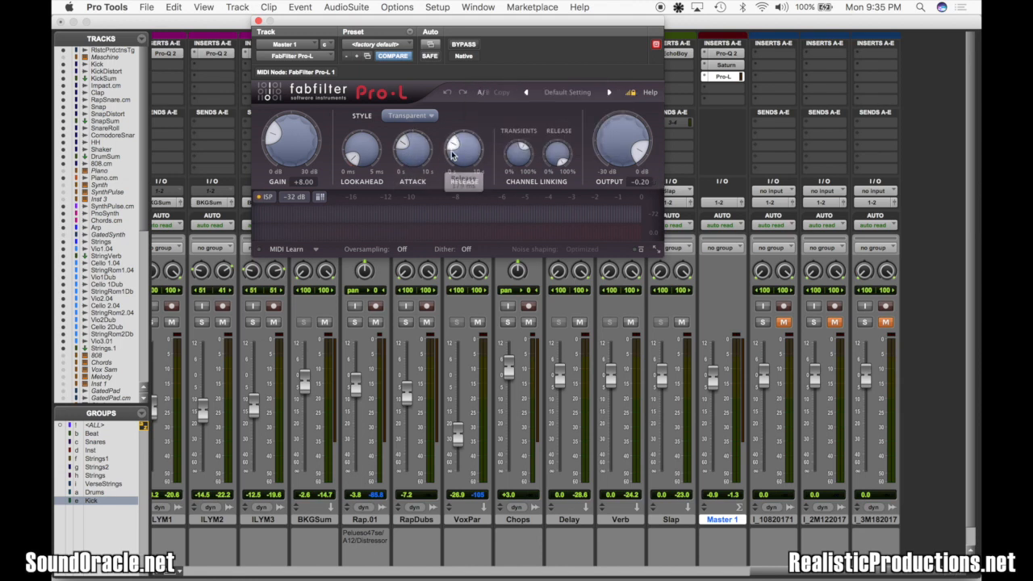
pyautogui.doubleClick(299, 181)
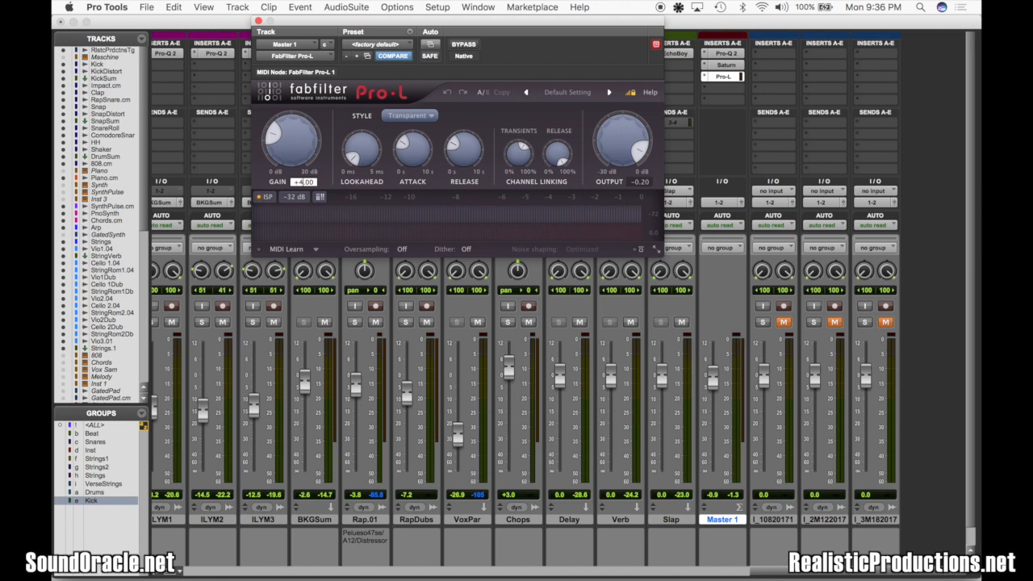
pyautogui.press('Return')
pyautogui.press('space')
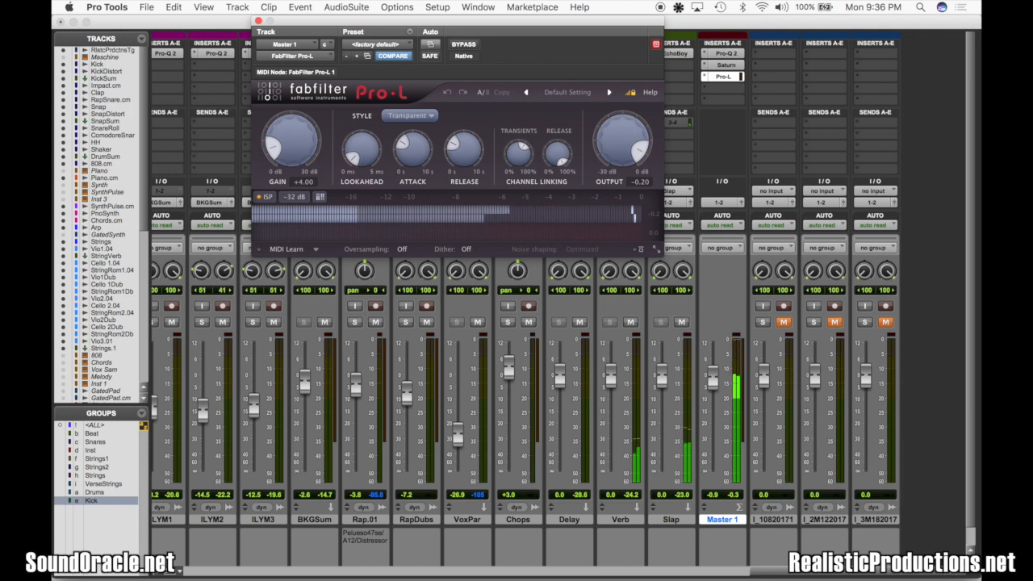
pyautogui.click(258, 21)
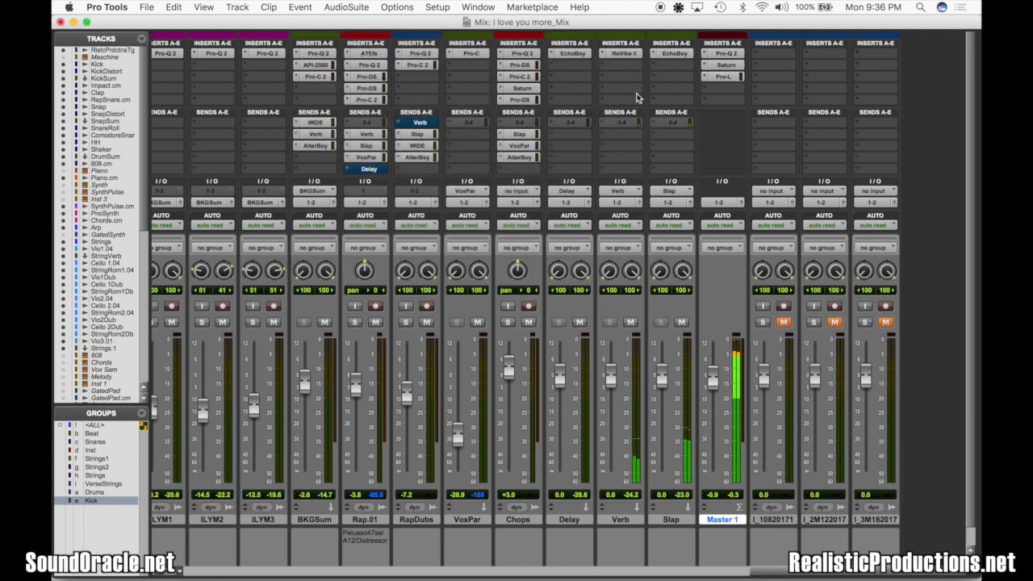
# Bypass and re-enable all Master 1 inserts during playback to compare the processed and unprocessed mix
pyautogui.hotkey('shift', 'a')
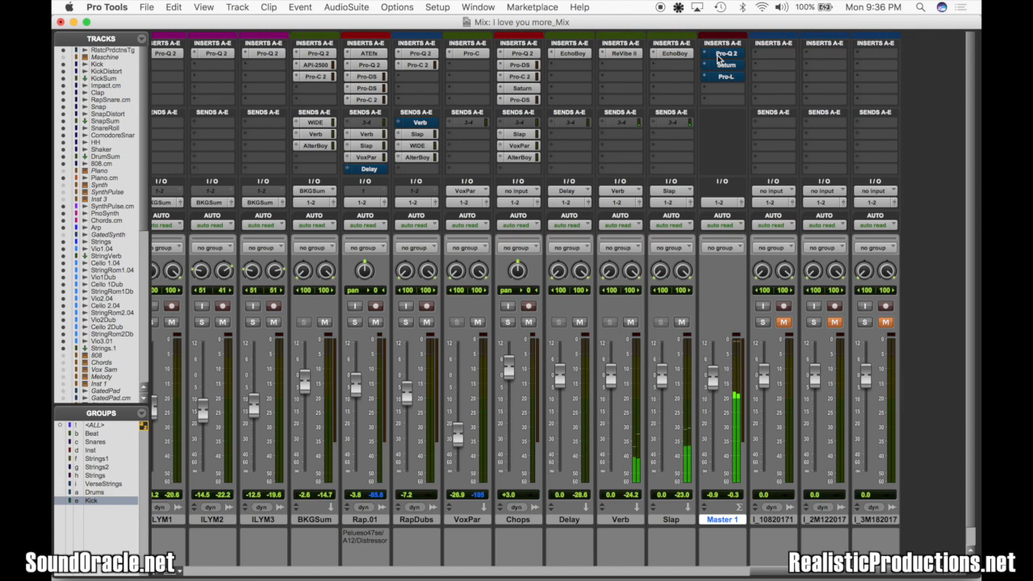
pyautogui.hotkey('shift', 'a')
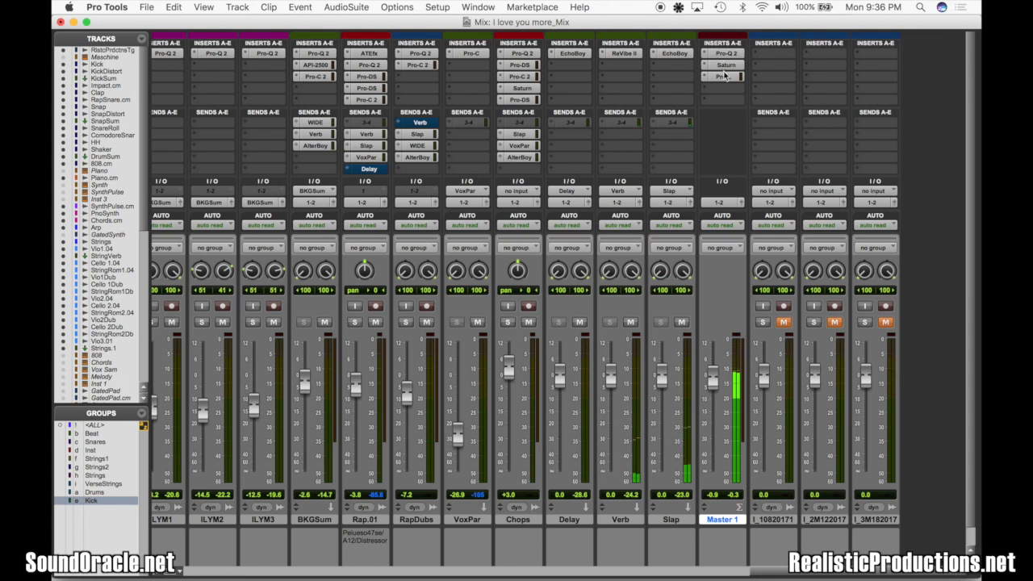
# Set Pro-L's gain to +5.29 dB and bypass all three Master 1 inserts for another comparison
pyautogui.click(724, 76)
pyautogui.scroll(3, 310, 146)
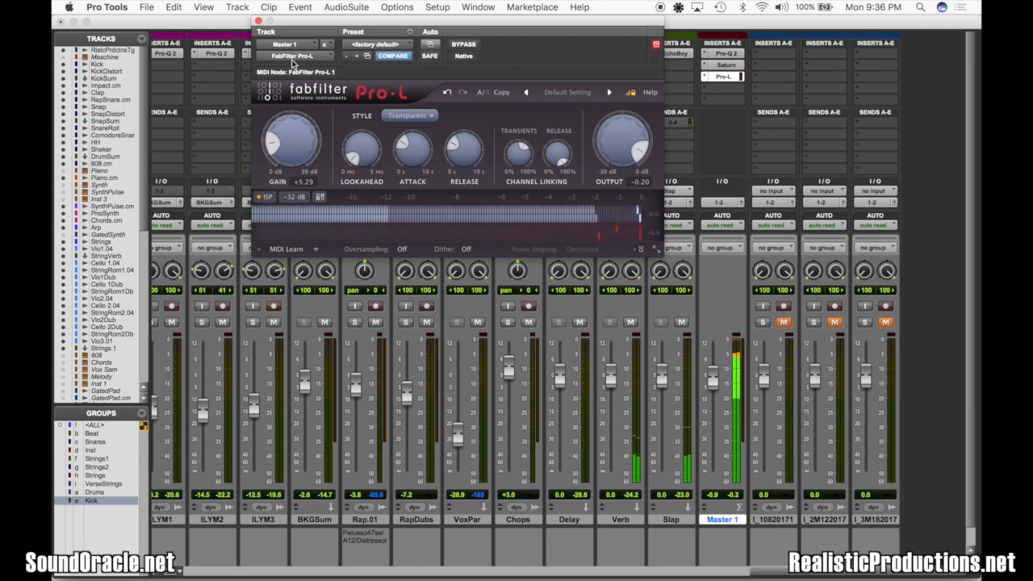
pyautogui.click(258, 21)
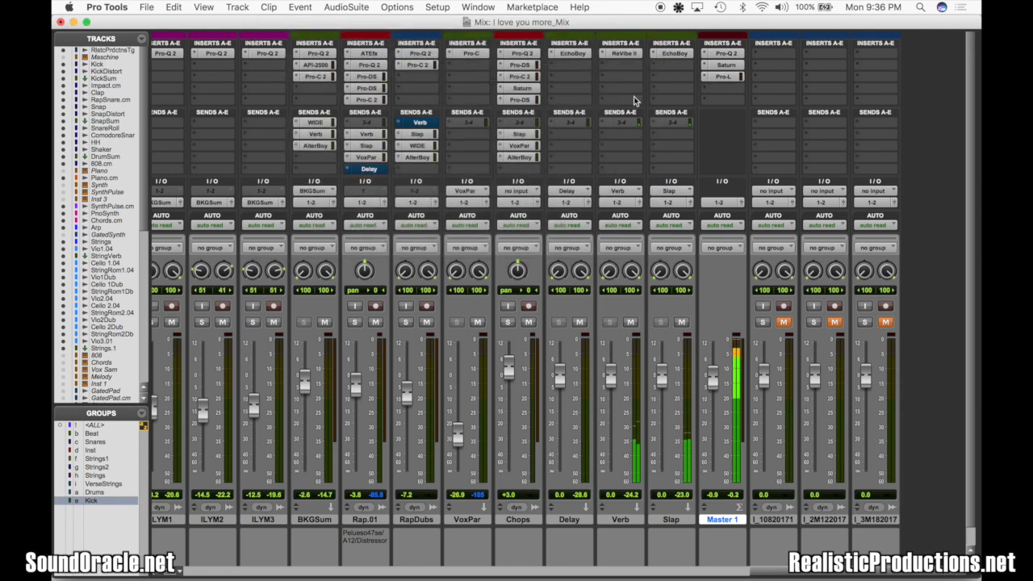
pyautogui.keyDown('shift'); pyautogui.keyDown('super'); pyautogui.click(725, 53); pyautogui.keyUp('super'); pyautogui.keyUp('shift')
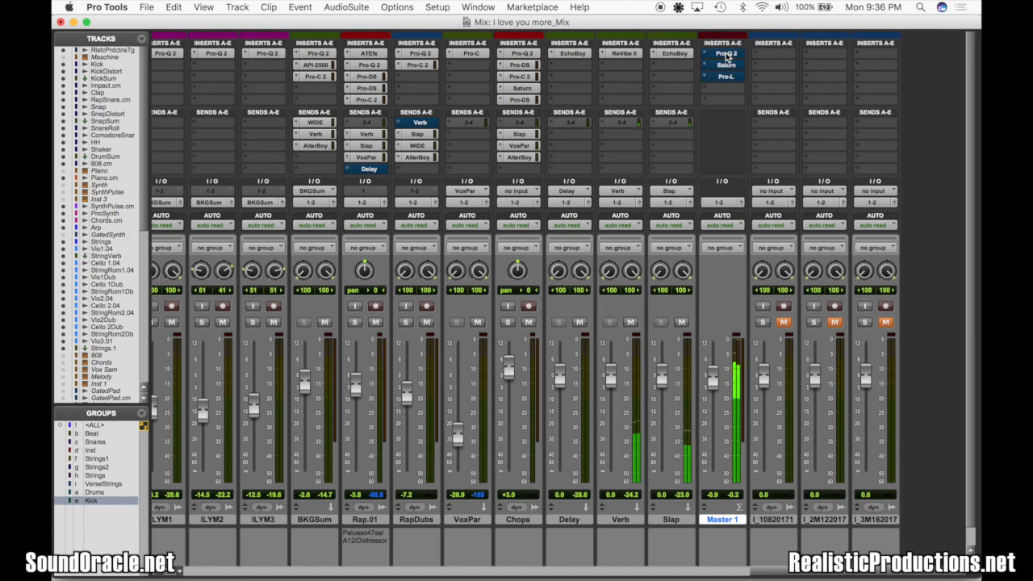